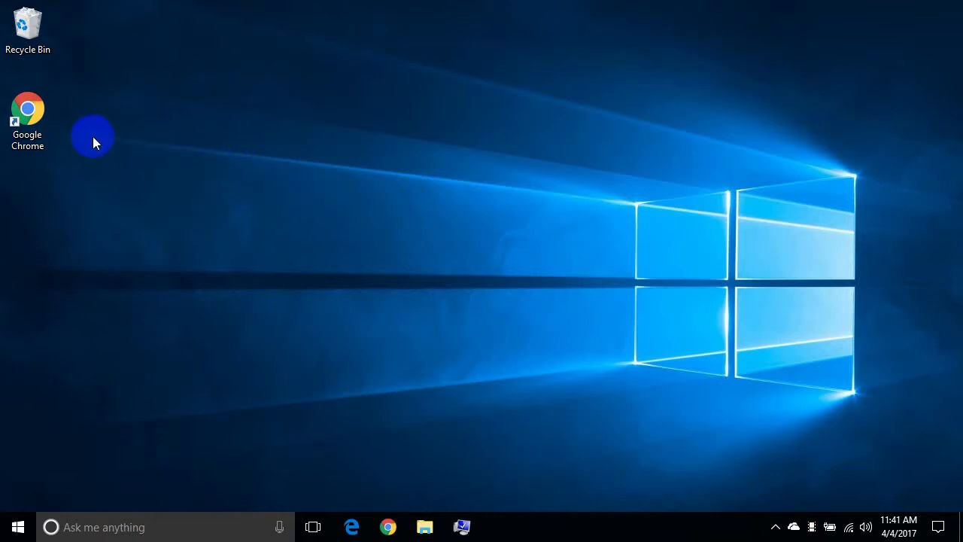
Launch Google Chrome from its desktop shortcut.
{"action": "double_click", "coordinate": [44, 117]}
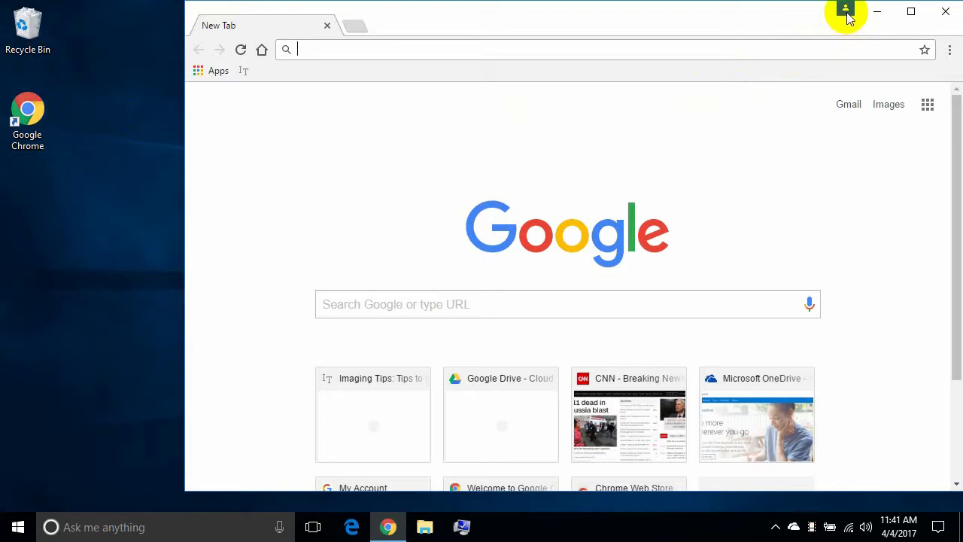
Sign in to Chrome with the Google account's e-mail and password, then confirm sync.
{"action": "left_click", "coordinate": [846, 13]}
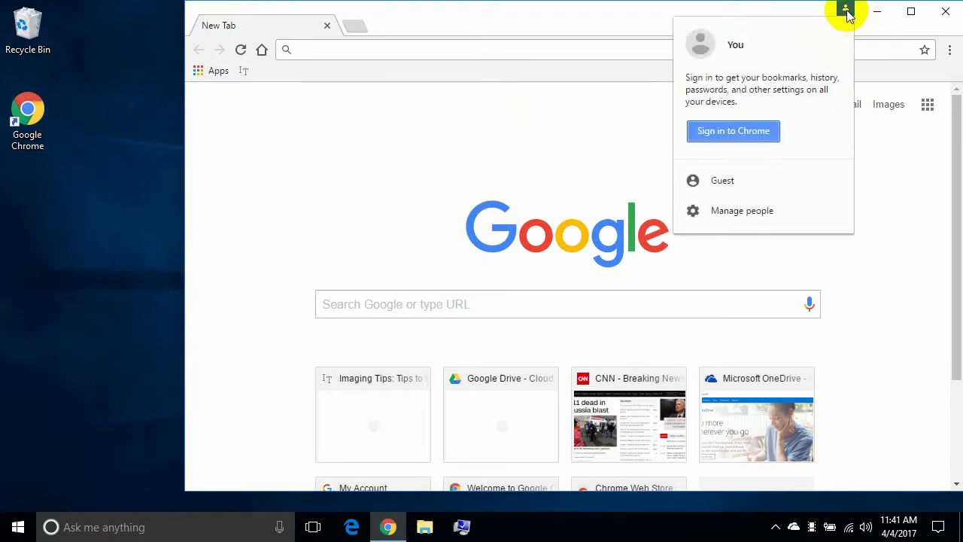
{"action": "left_click", "coordinate": [754, 131]}
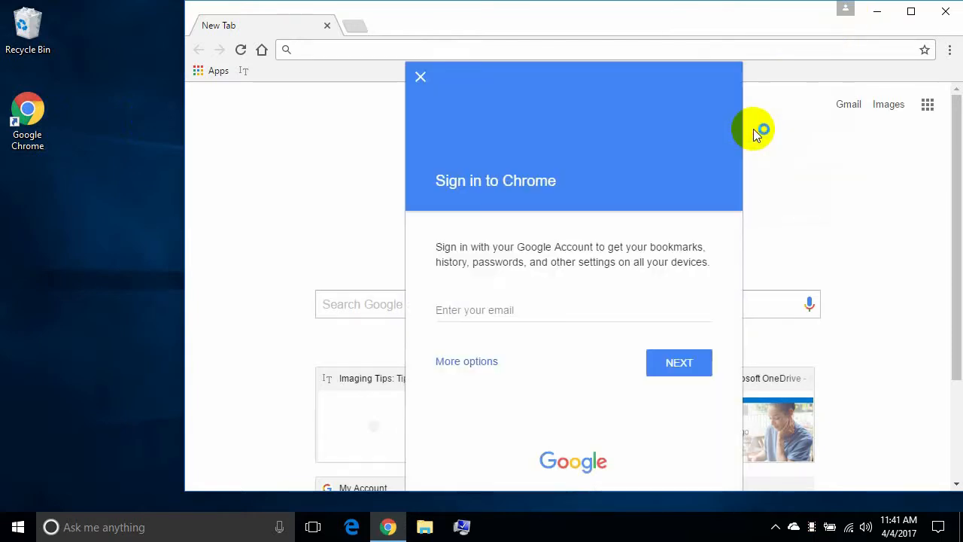
{"action": "left_click", "coordinate": [556, 304]}
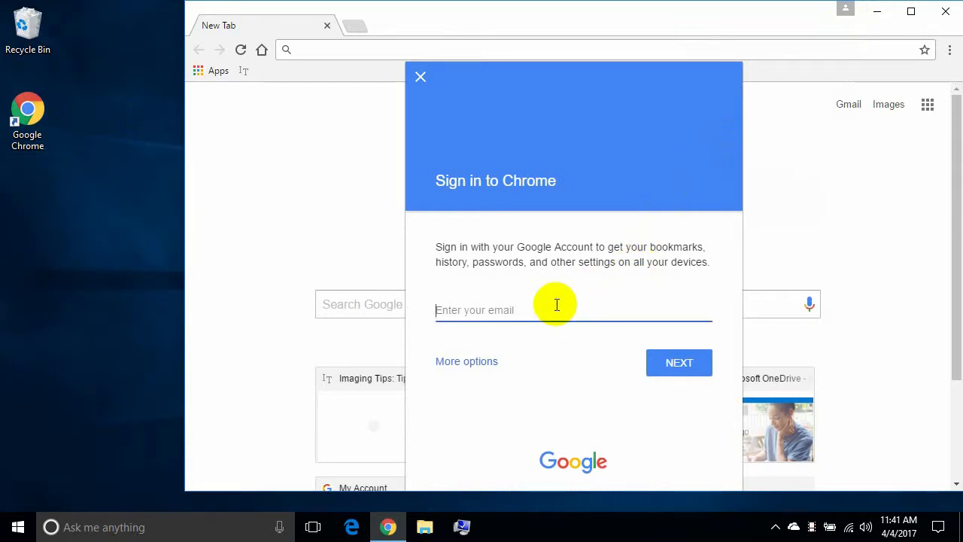
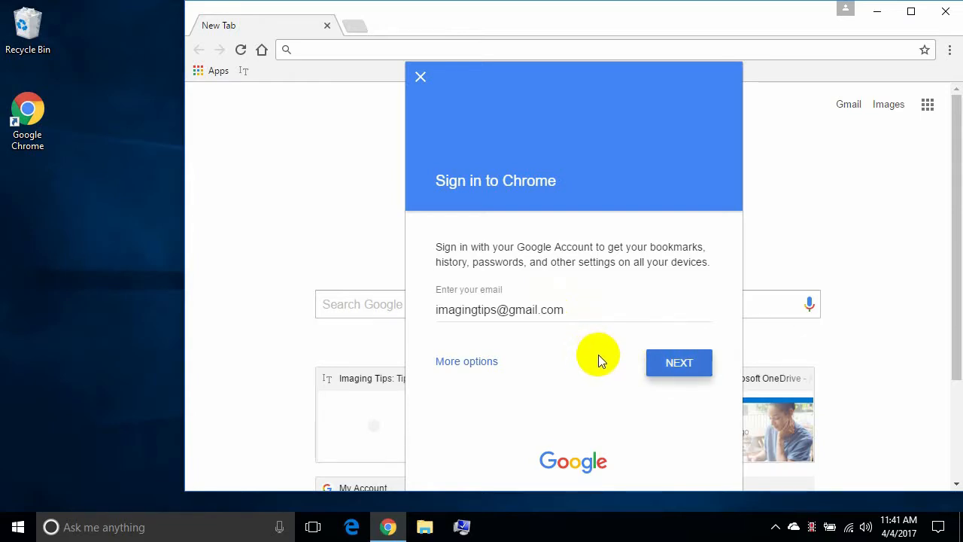
{"action": "left_click", "coordinate": [666, 367]}
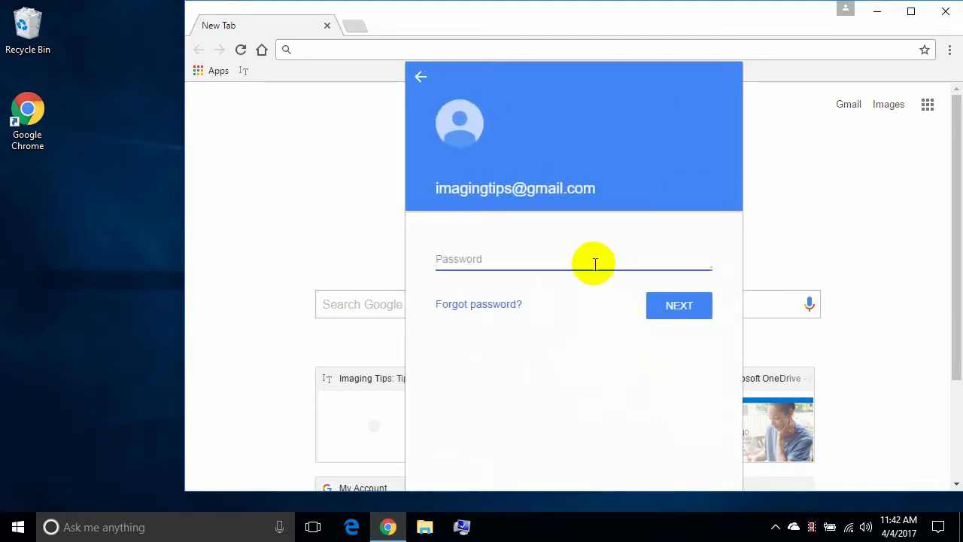
{"action": "type", "text": "•••••••••"}
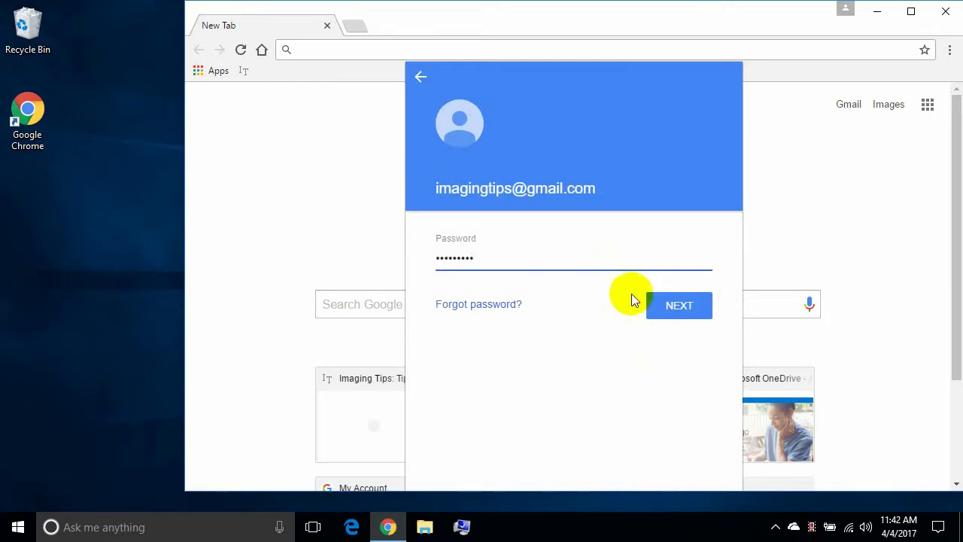
{"action": "left_click", "coordinate": [666, 308]}
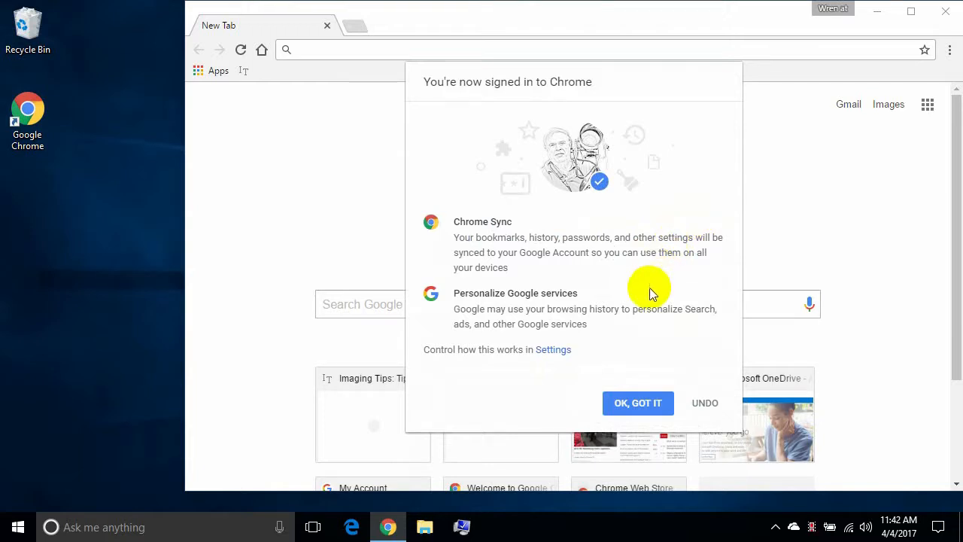
{"action": "left_click", "coordinate": [632, 404]}
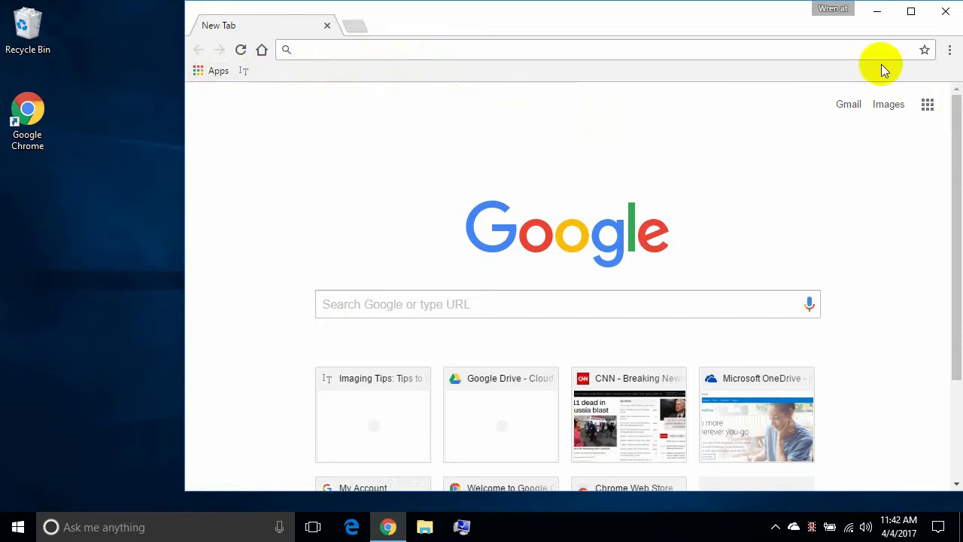
Open Google Drive from the Google apps grid, leaving Chrome's main menu unchanged.
{"action": "left_click", "coordinate": [949, 49]}
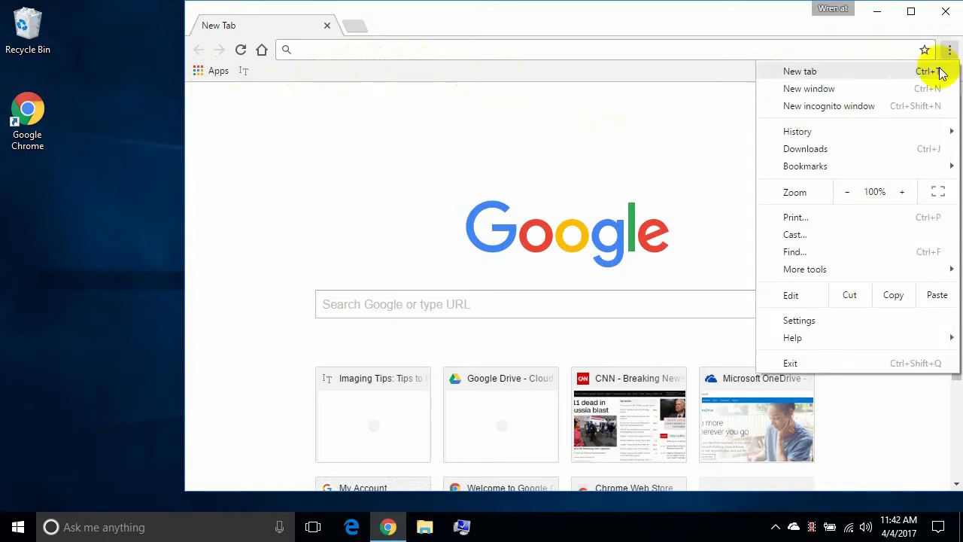
{"action": "mouse_move", "coordinate": [870, 170]}
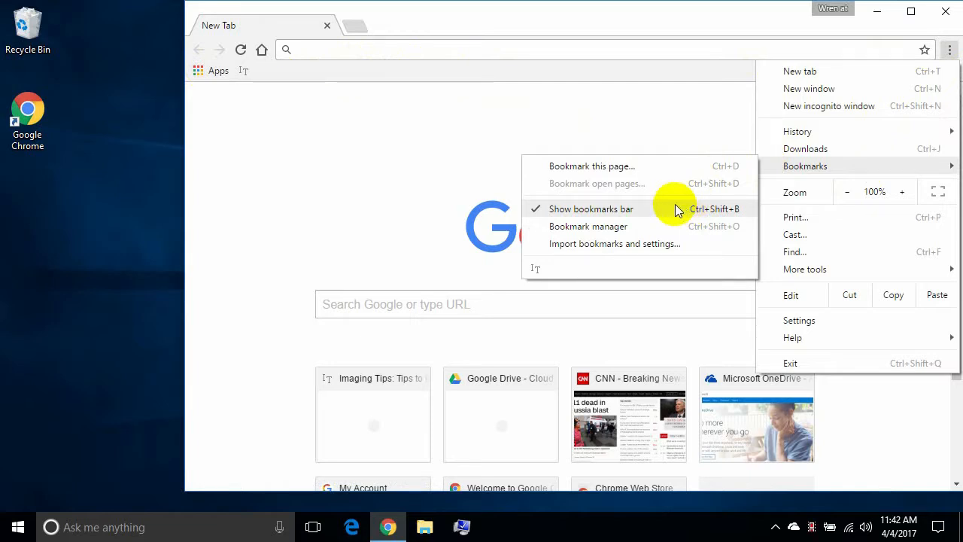
{"action": "left_click", "coordinate": [377, 96]}
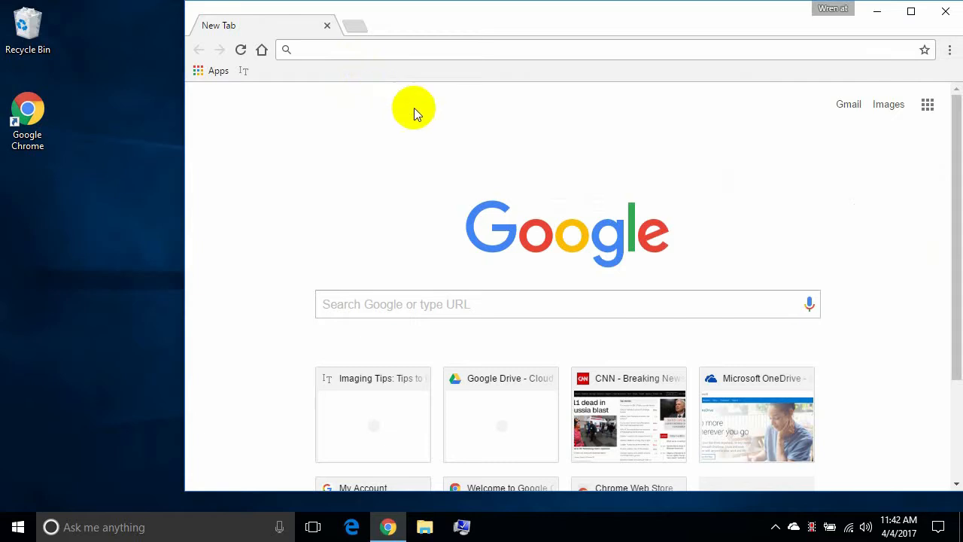
{"action": "left_click", "coordinate": [927, 104]}
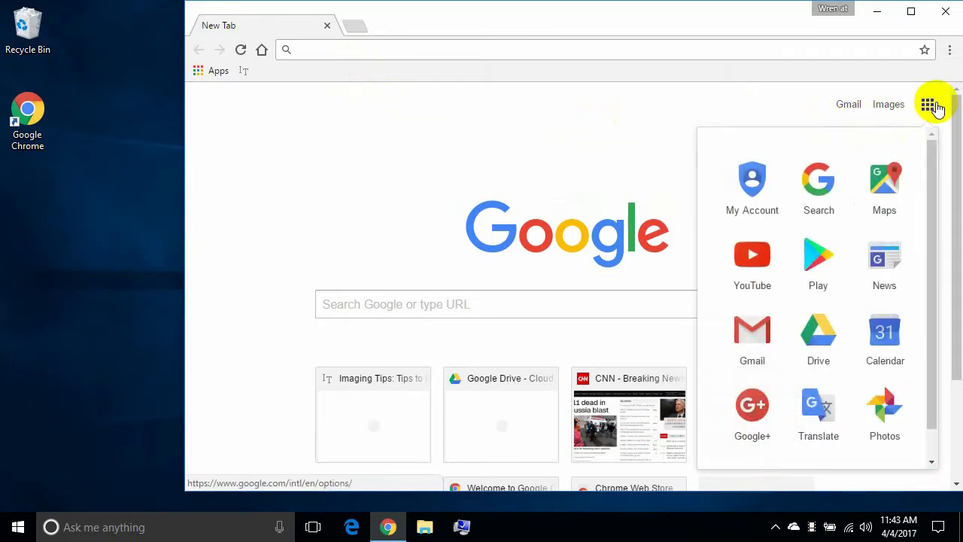
{"action": "left_click", "coordinate": [808, 331]}
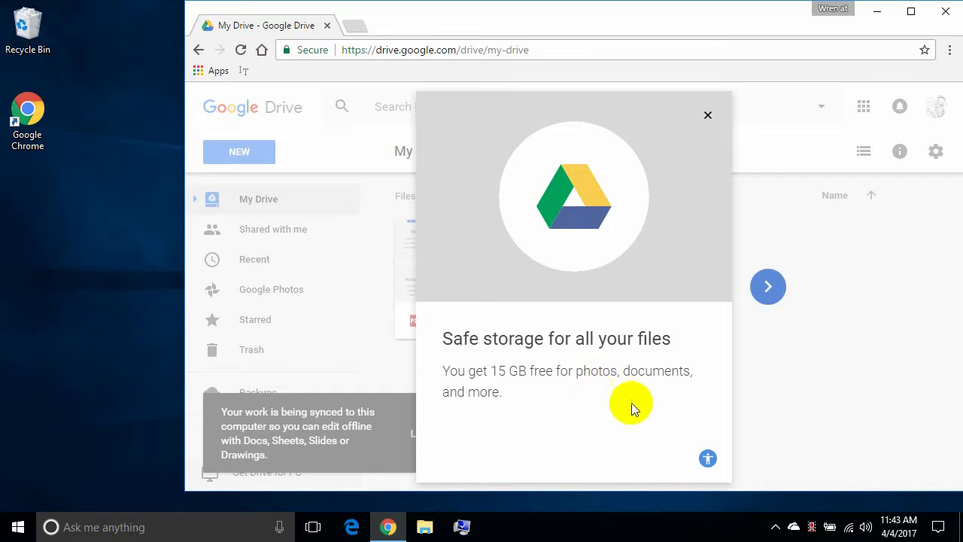
Dismiss the Drive welcome dialog, then read and close the offline-sync Help panel.
{"action": "left_click", "coordinate": [711, 118]}
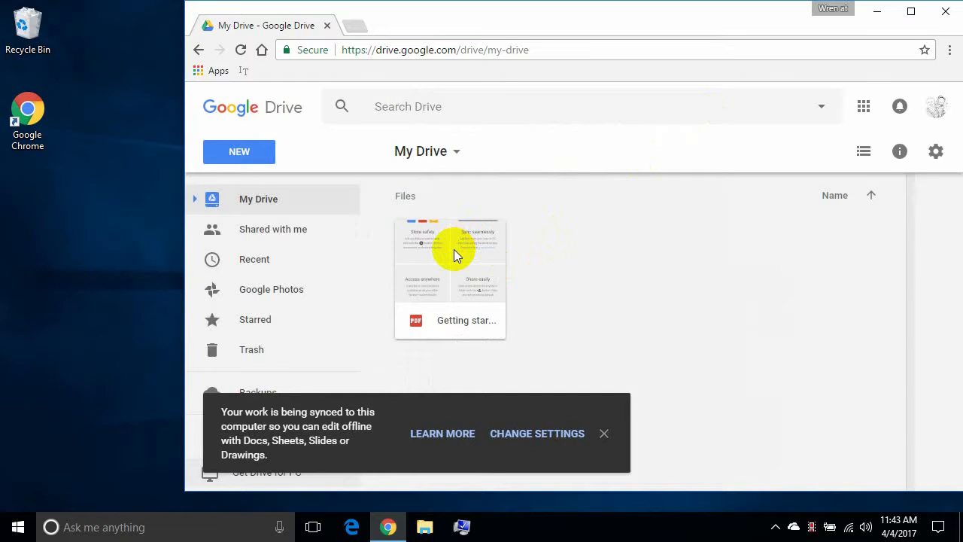
{"action": "left_click", "coordinate": [442, 444]}
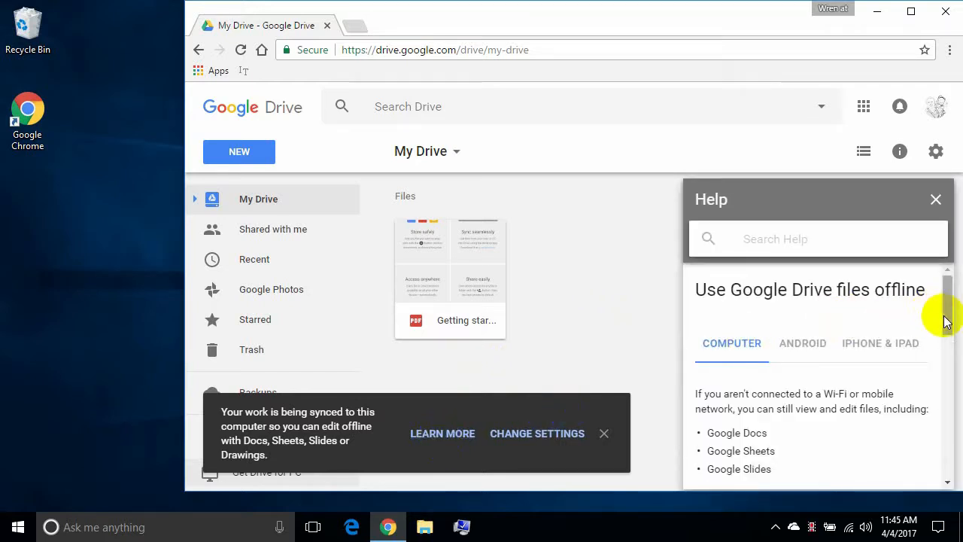
{"action": "left_click_drag", "start_coordinate": [947, 322], "coordinate": [940, 386]}
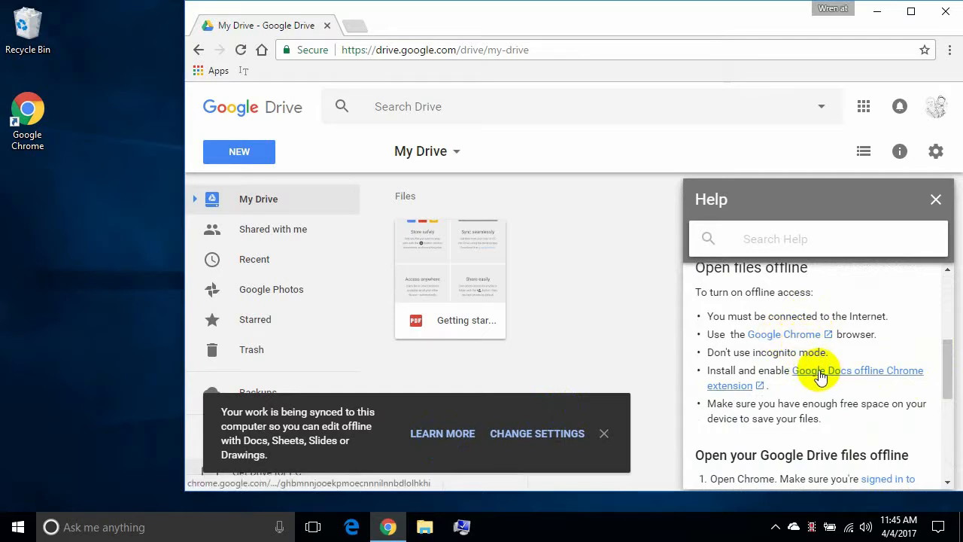
{"action": "left_click", "coordinate": [936, 203]}
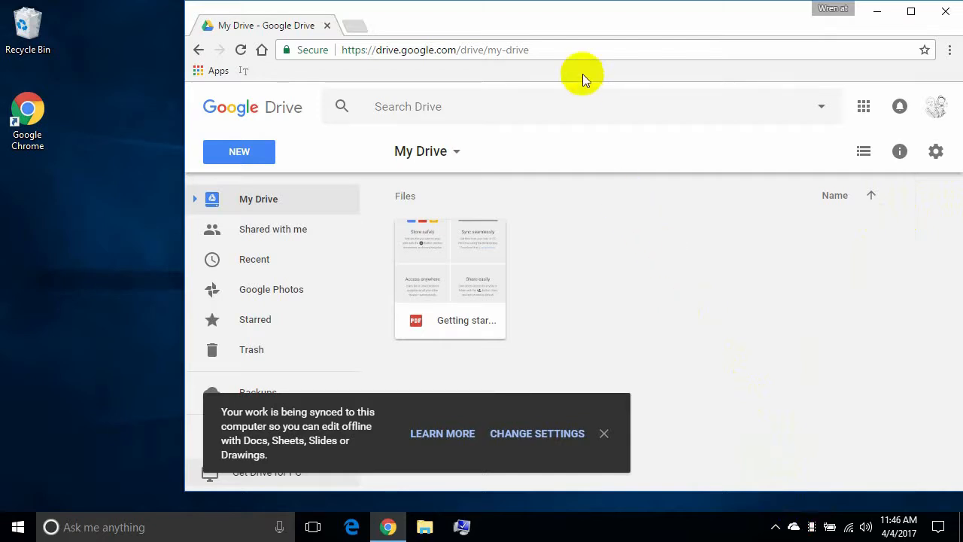
Load google.com/drive/ in the current tab.
{"action": "left_click", "coordinate": [572, 51]}
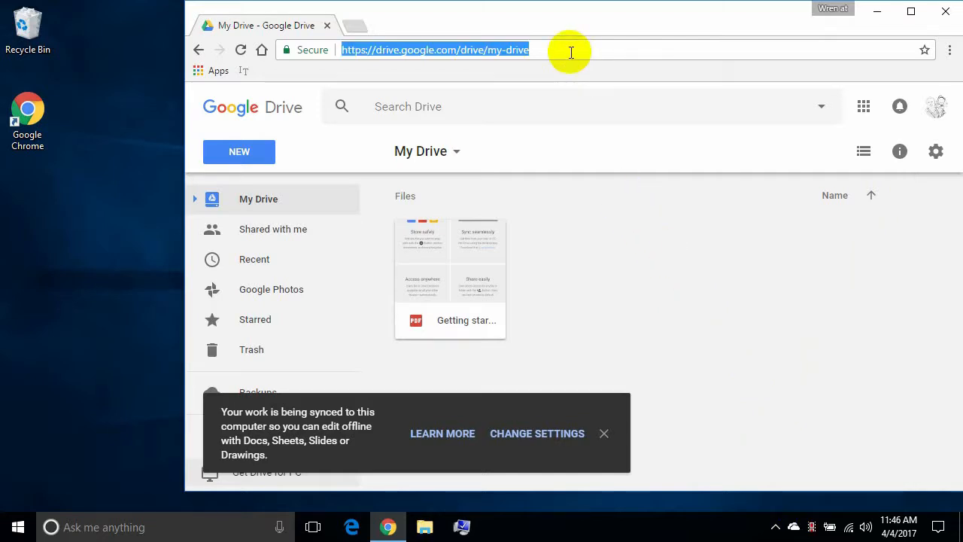
{"action": "type", "text": "google.com/drive/"}
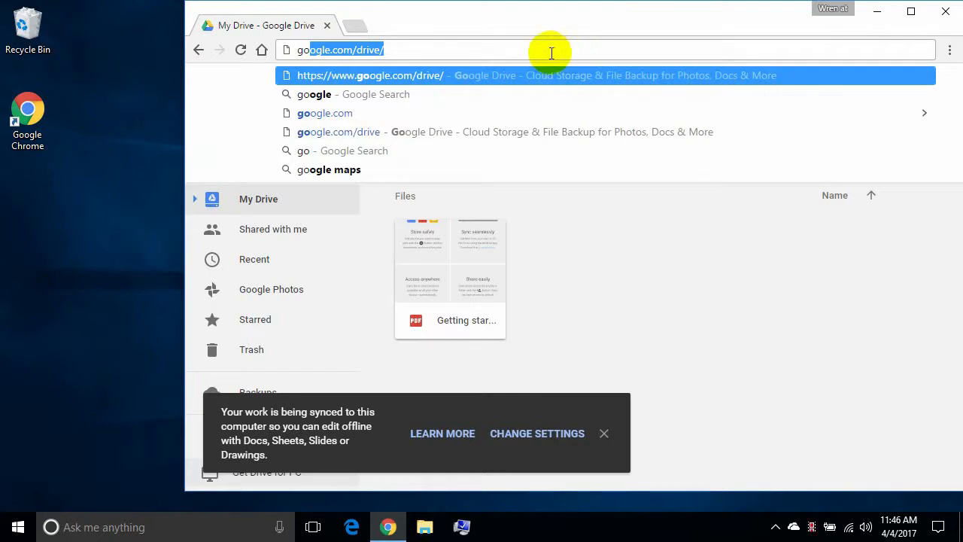
{"action": "key", "text": "Right"}
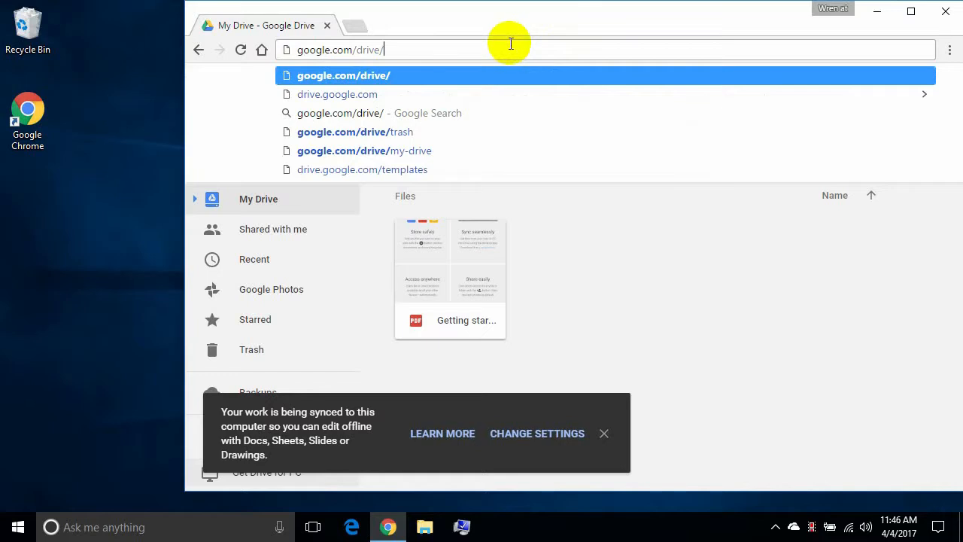
{"action": "key", "text": "Return"}
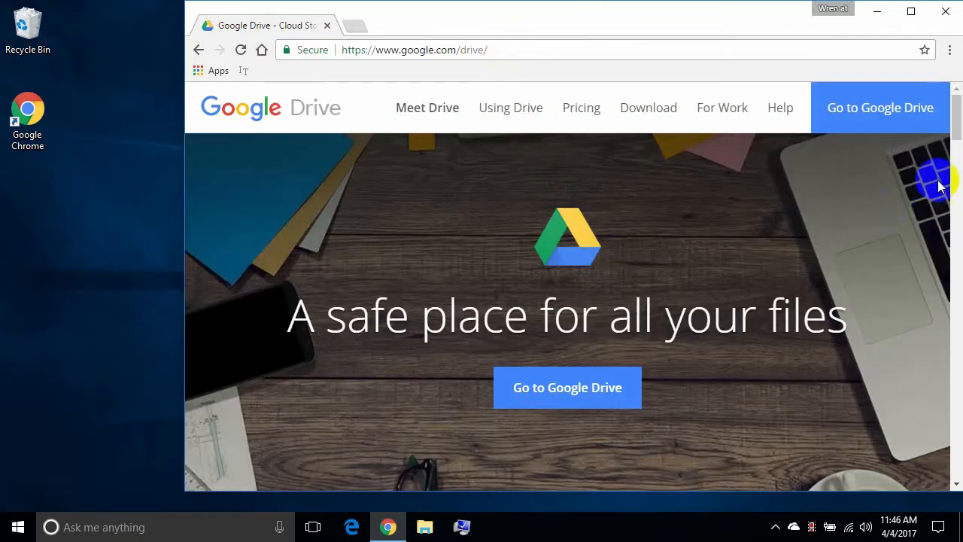
Open 'Get Drive on all your devices' and choose Download for PC.
{"action": "left_click_drag", "start_coordinate": [954, 112], "coordinate": [946, 413]}
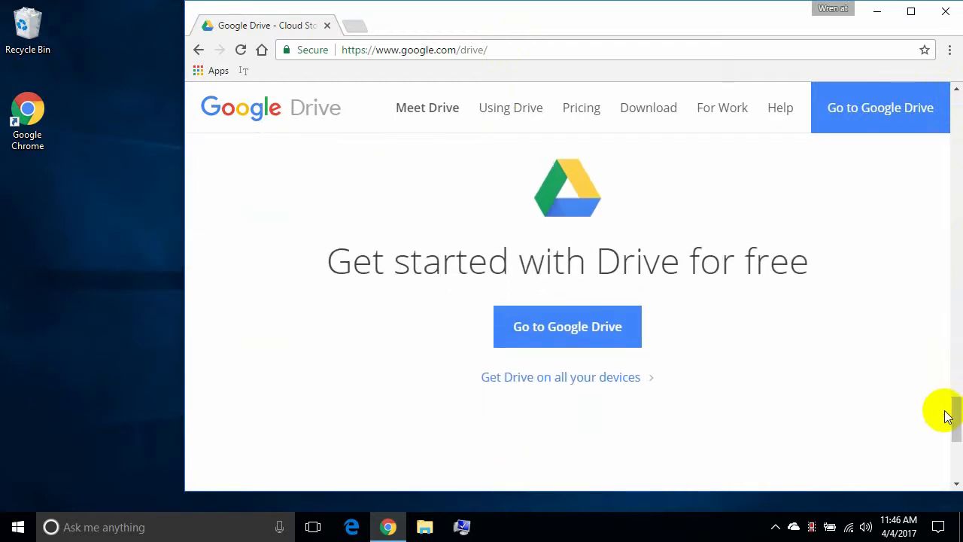
{"action": "left_click", "coordinate": [620, 376]}
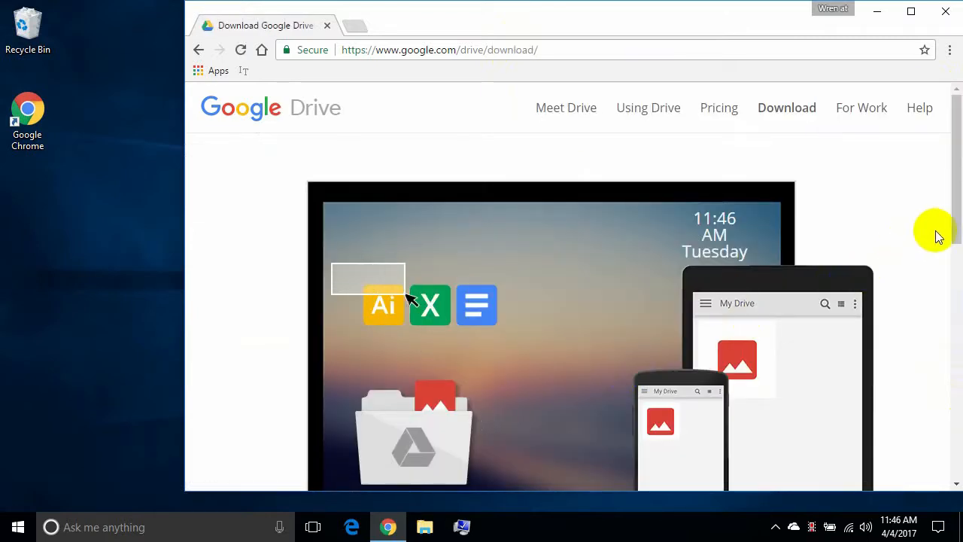
{"action": "left_click_drag", "start_coordinate": [954, 233], "coordinate": [953, 362]}
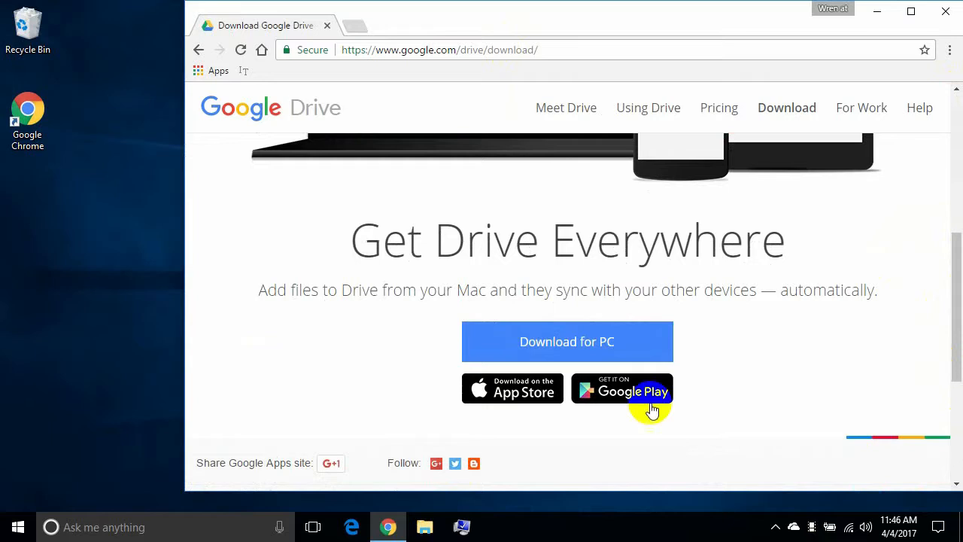
{"action": "left_click", "coordinate": [566, 343]}
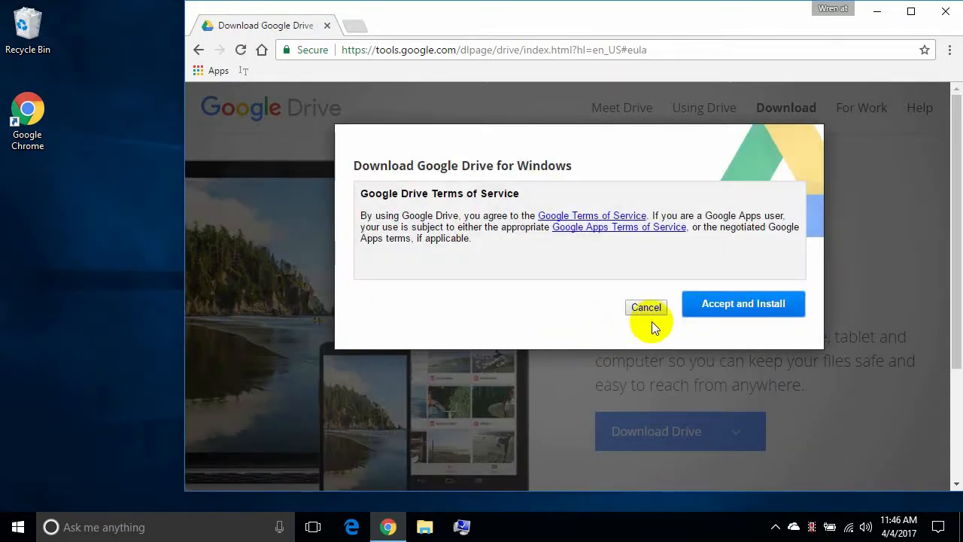
Accept the terms, run googledrivesync.exe, and dismiss the Installation complete message.
{"action": "left_click", "coordinate": [724, 305]}
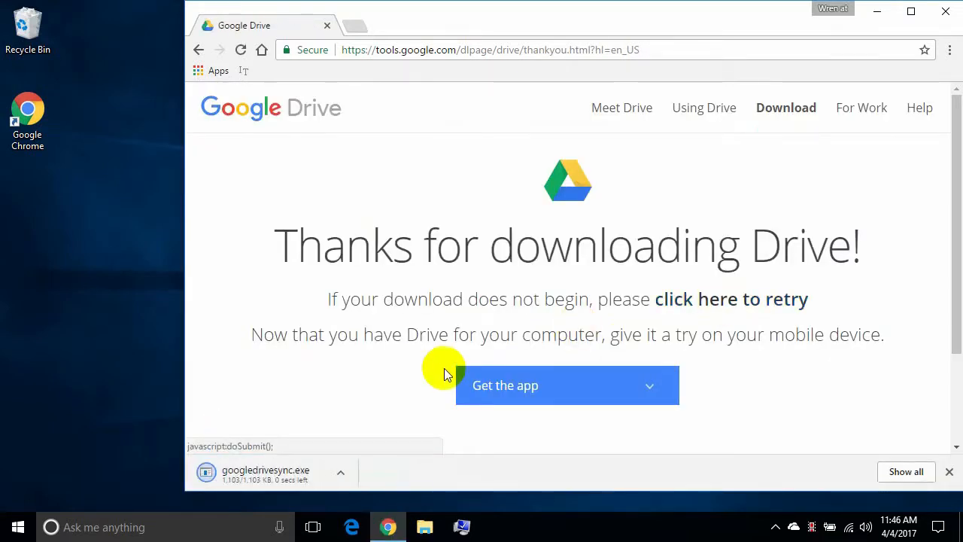
{"action": "left_click", "coordinate": [269, 475]}
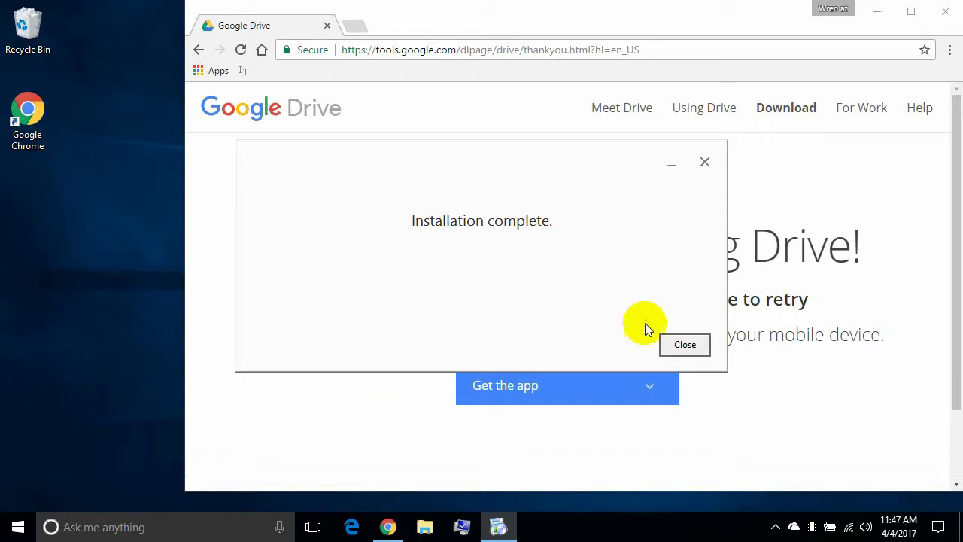
{"action": "left_click", "coordinate": [678, 343]}
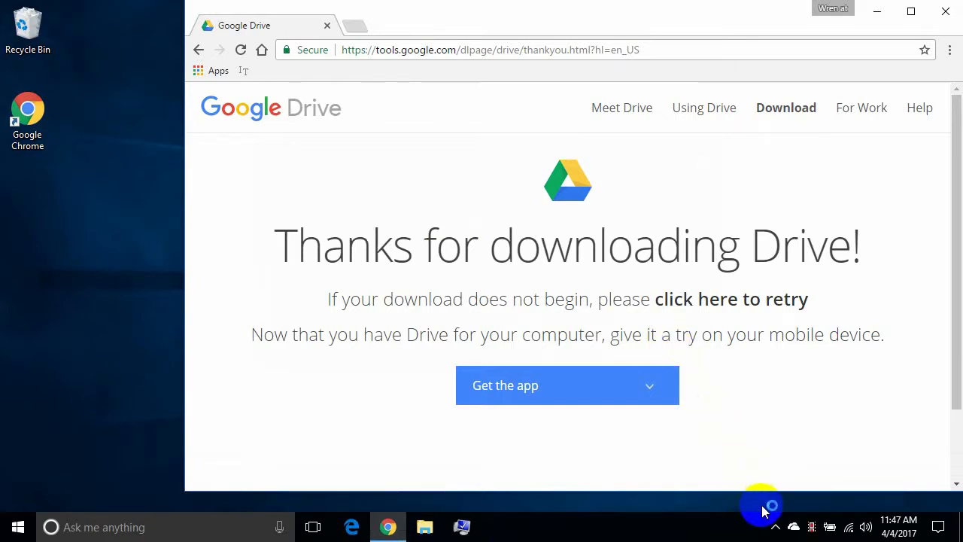
Check the hidden tray icons for Google Drive, then close Chrome.
{"action": "left_click", "coordinate": [775, 528]}
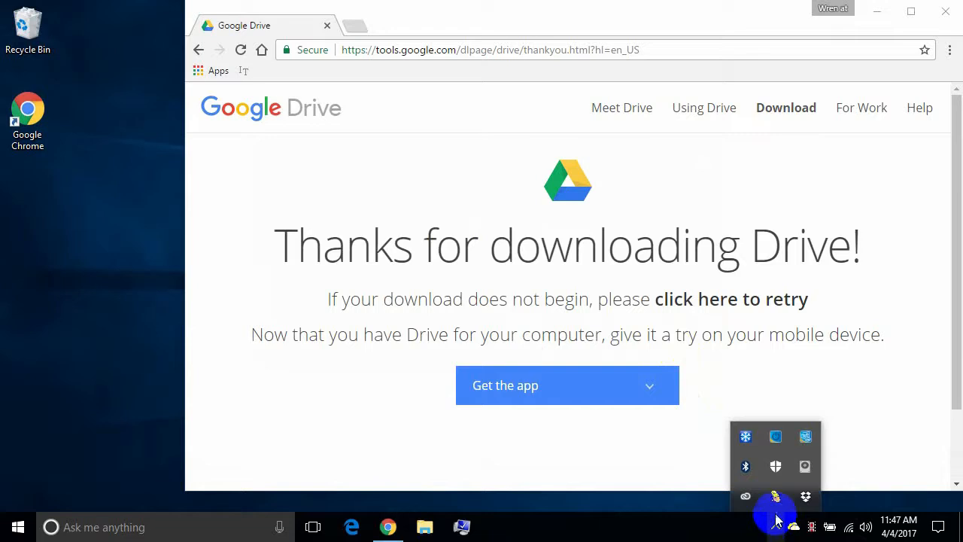
{"action": "mouse_move", "coordinate": [797, 500]}
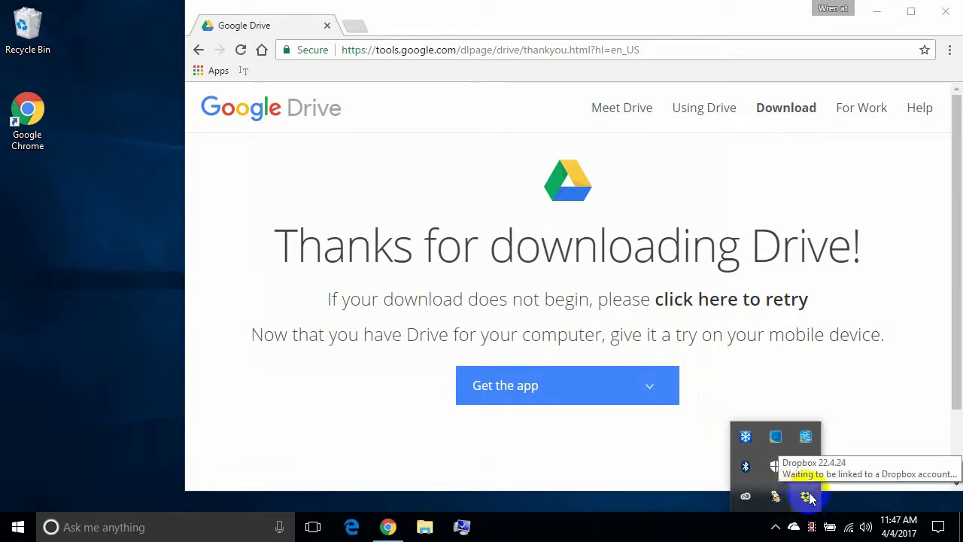
{"action": "left_click", "coordinate": [662, 528]}
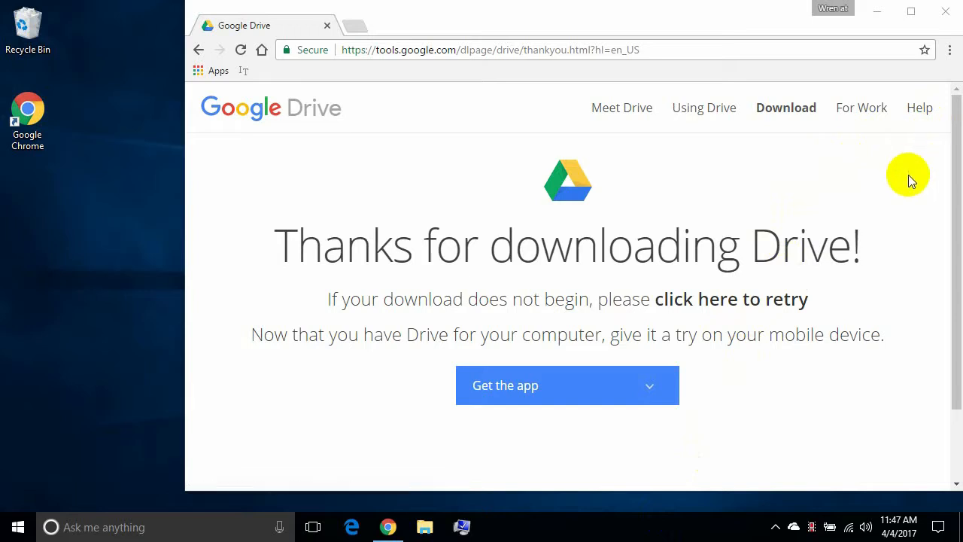
{"action": "left_click", "coordinate": [954, 8]}
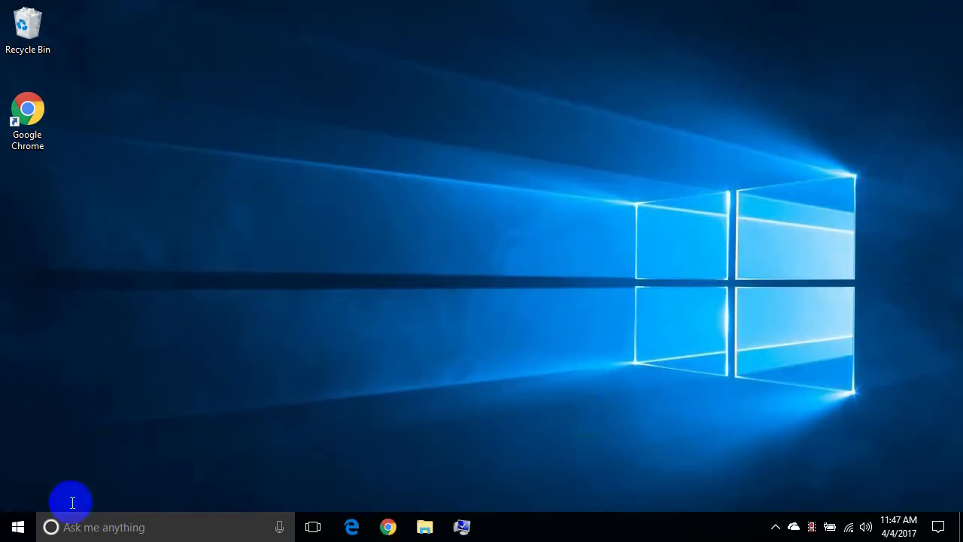
Search the Start menu for 'goo' and launch the Google Drive app.
{"action": "left_click", "coordinate": [18, 528]}
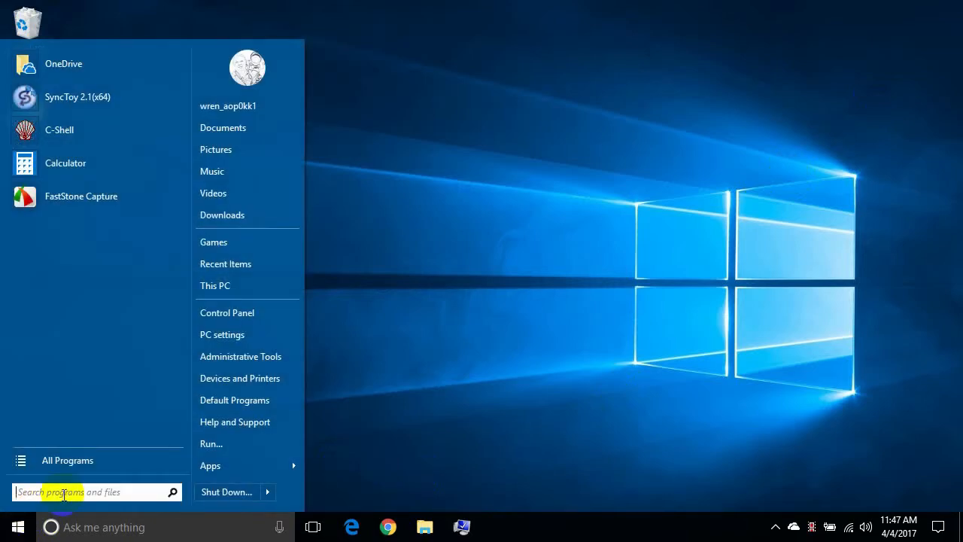
{"action": "type", "text": "goo"}
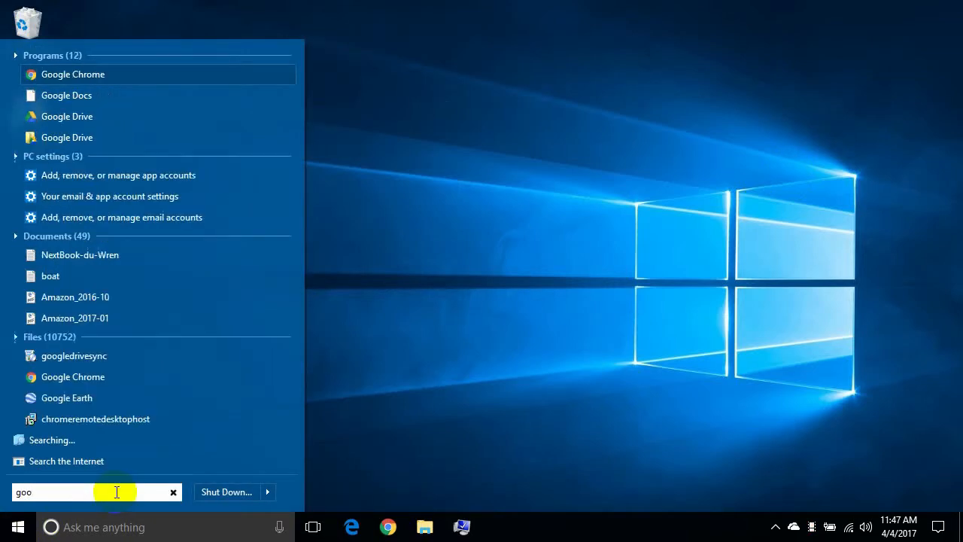
{"action": "left_click", "coordinate": [64, 116]}
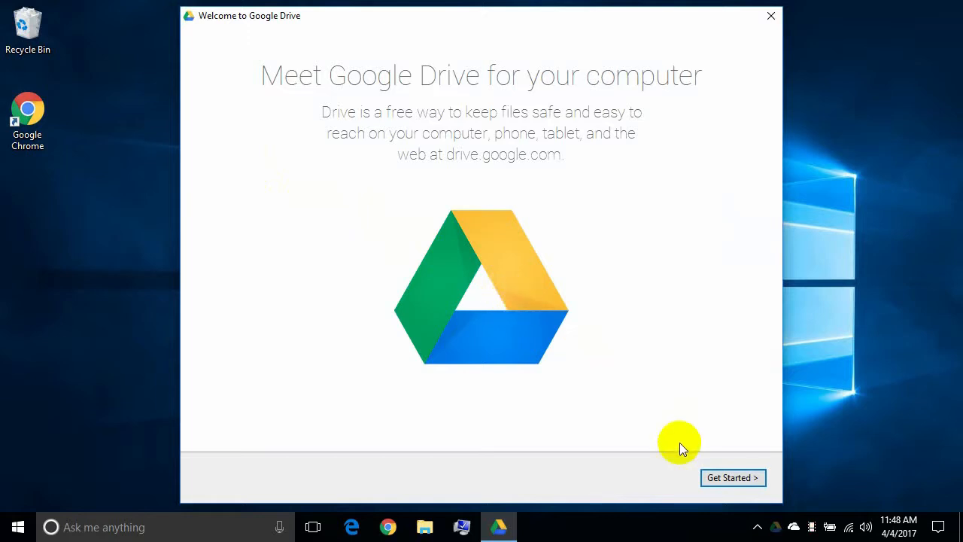
Start setup and sign in to Google Drive with the account e-mail and password.
{"action": "left_click", "coordinate": [715, 479]}
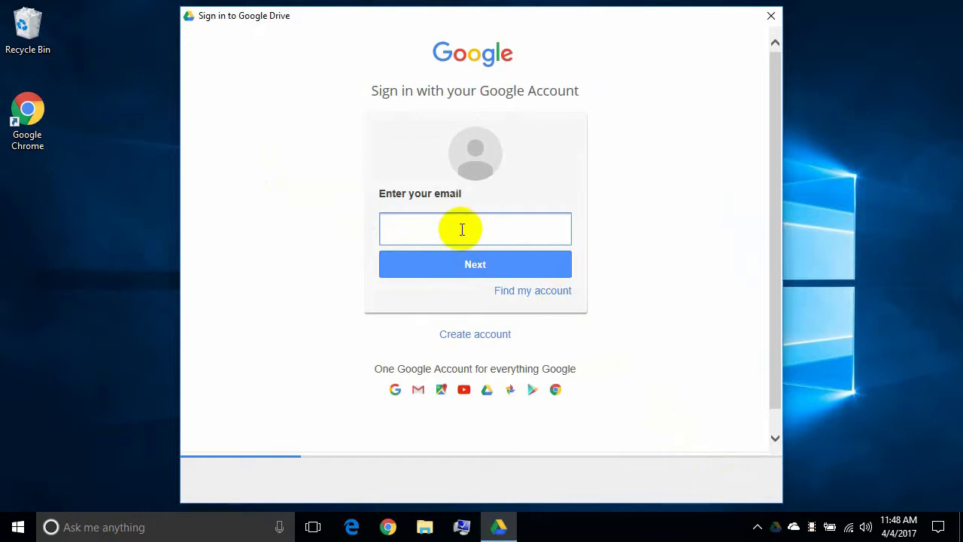
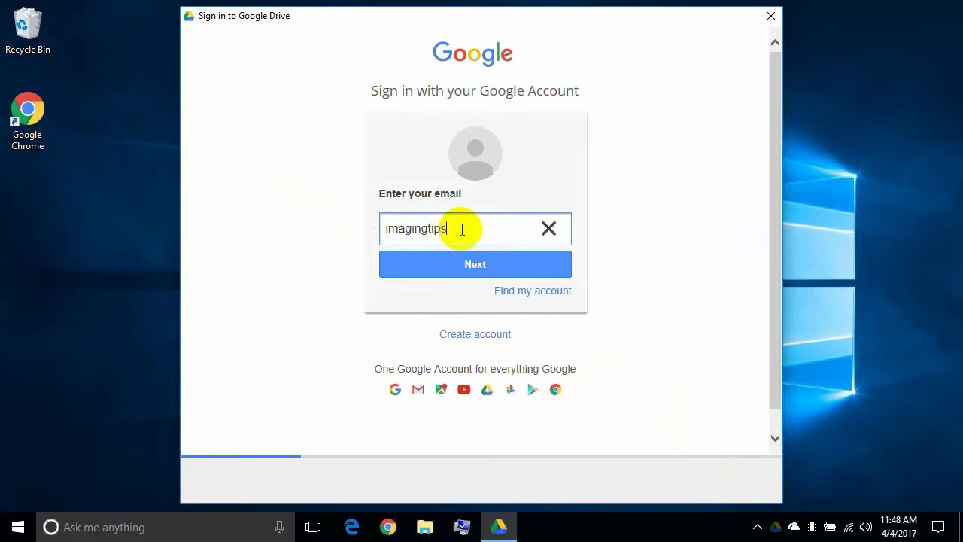
{"action": "left_click", "coordinate": [469, 263]}
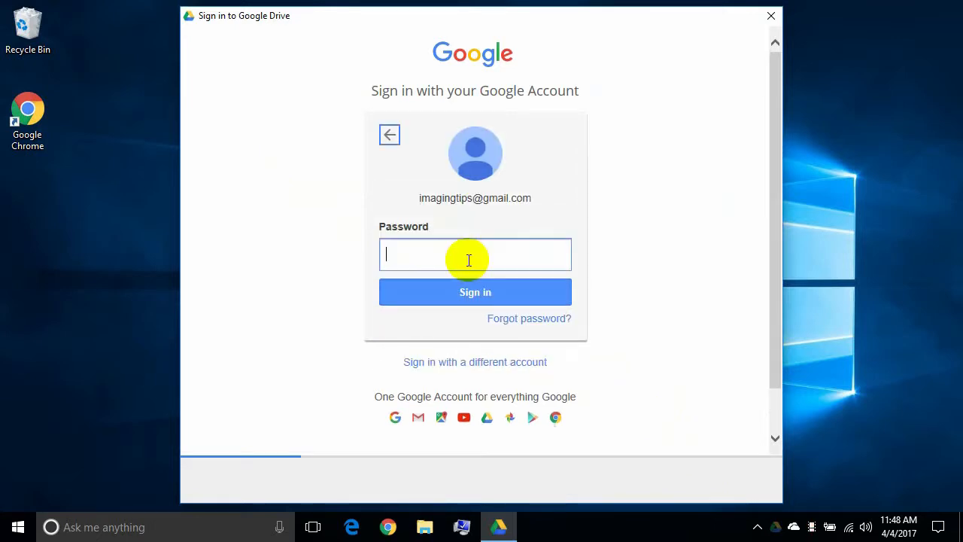
{"action": "type", "text": "•••••••••"}
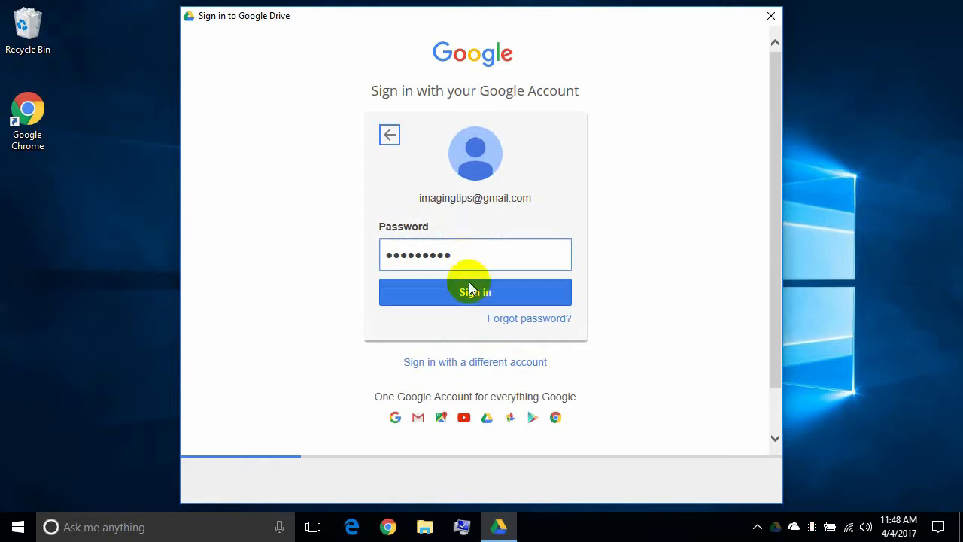
{"action": "left_click", "coordinate": [470, 293]}
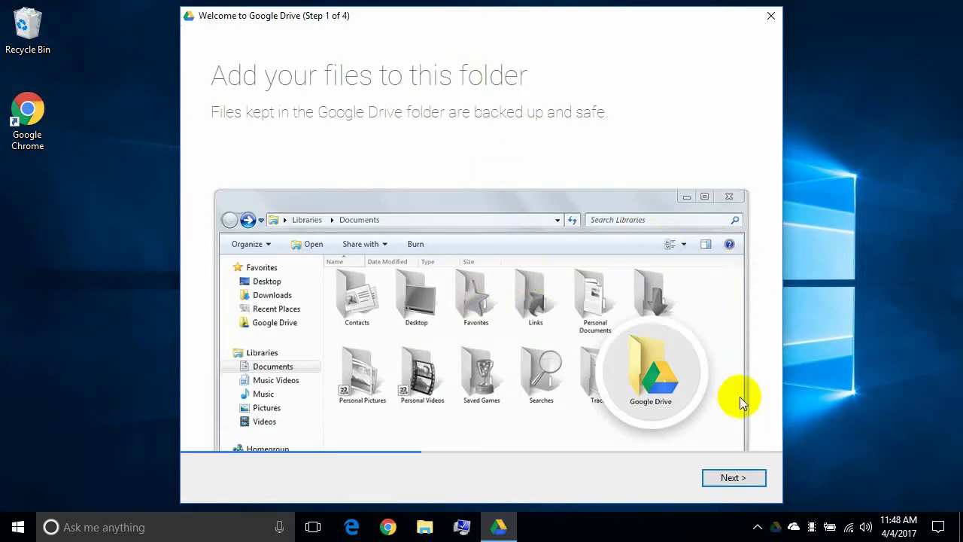
Advance through setup steps 1–3, dismiss the notification, and open Sync options.
{"action": "left_click", "coordinate": [730, 484]}
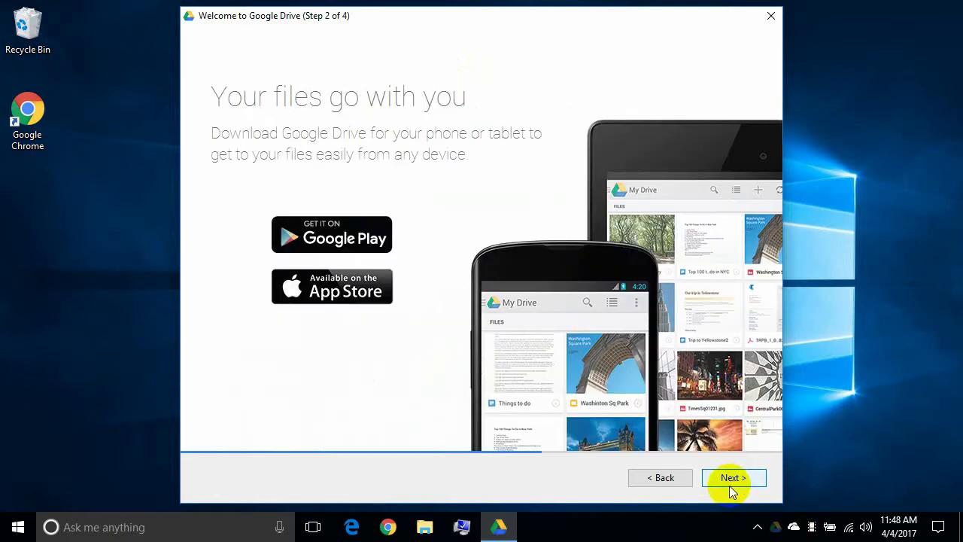
{"action": "left_click", "coordinate": [730, 481]}
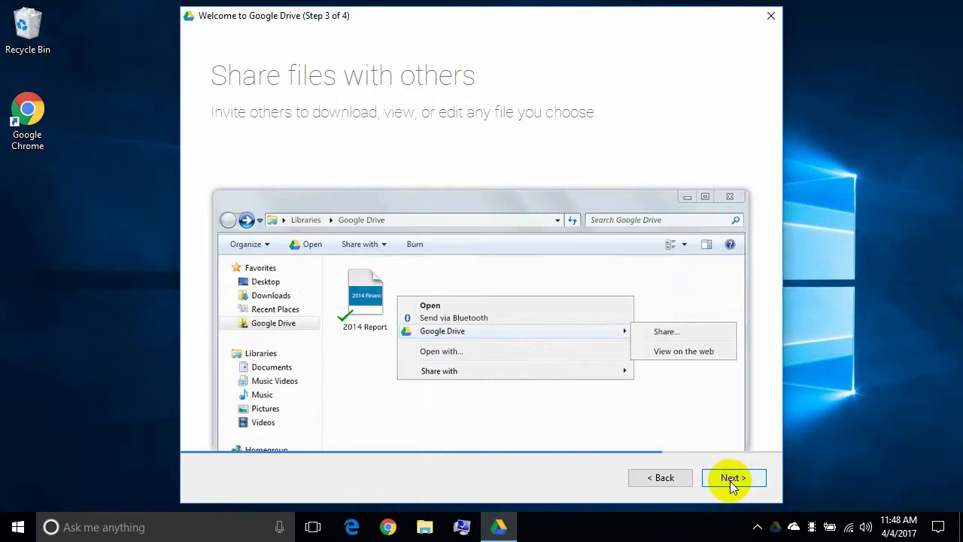
{"action": "left_click", "coordinate": [729, 480]}
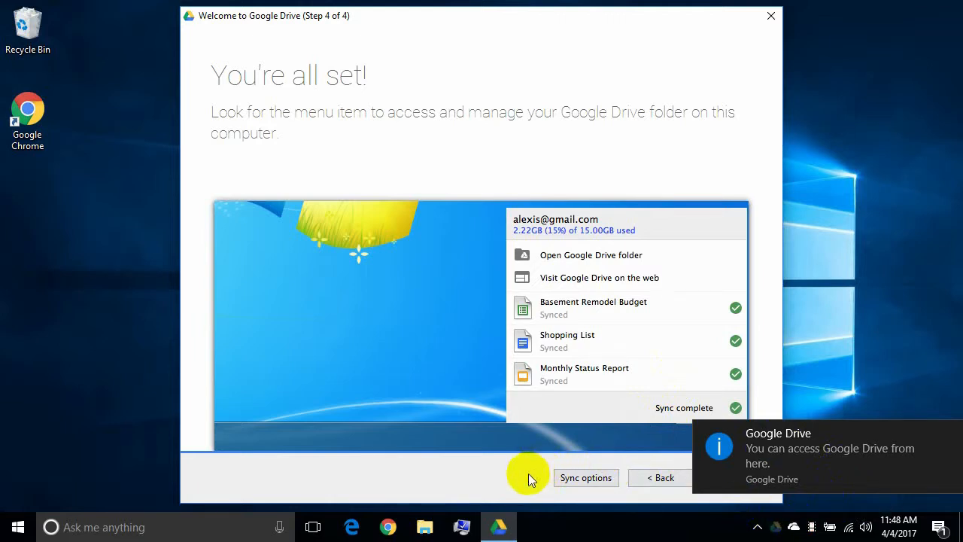
{"action": "left_click", "coordinate": [949, 433]}
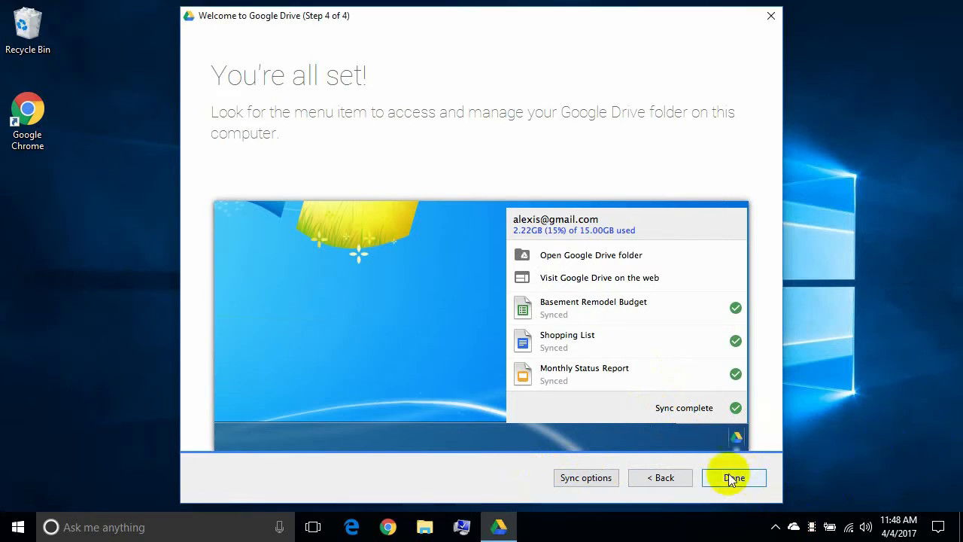
{"action": "left_click", "coordinate": [591, 483]}
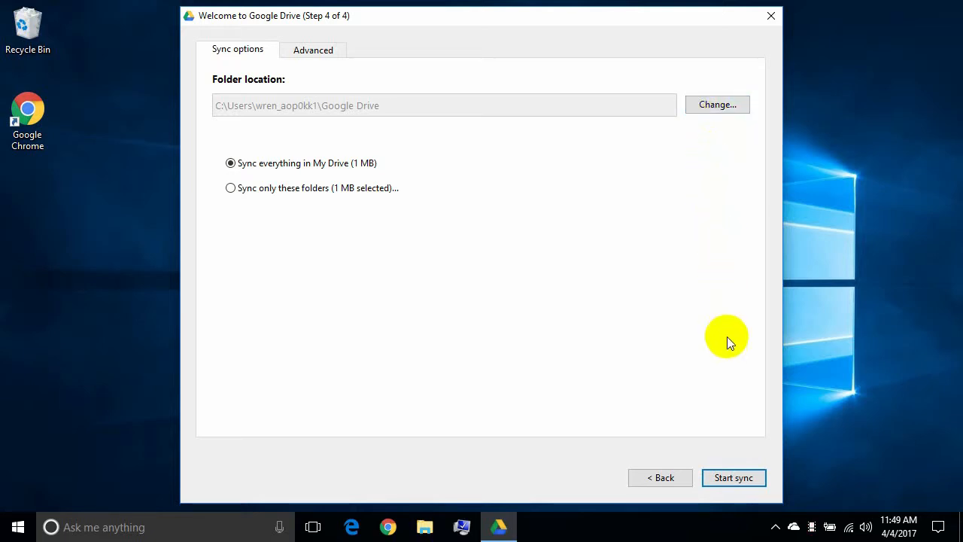
Keep 'Sync everything in My Drive' (1 MB), start sync, and close the Drive folder window.
{"action": "left_click", "coordinate": [728, 478]}
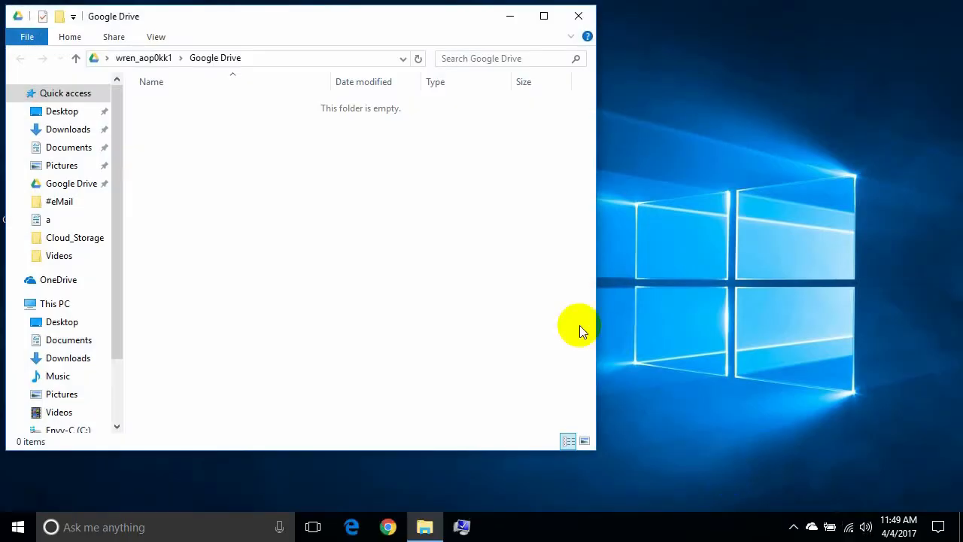
{"action": "left_click", "coordinate": [578, 16]}
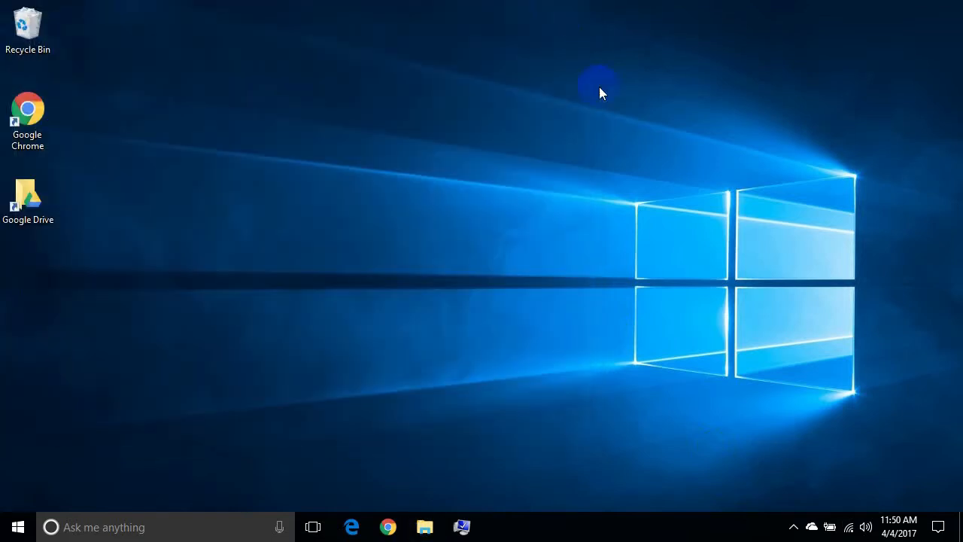
Switch Google Drive On under 'Select which icons appear on the taskbar', then close Settings.
{"action": "left_click", "coordinate": [791, 526]}
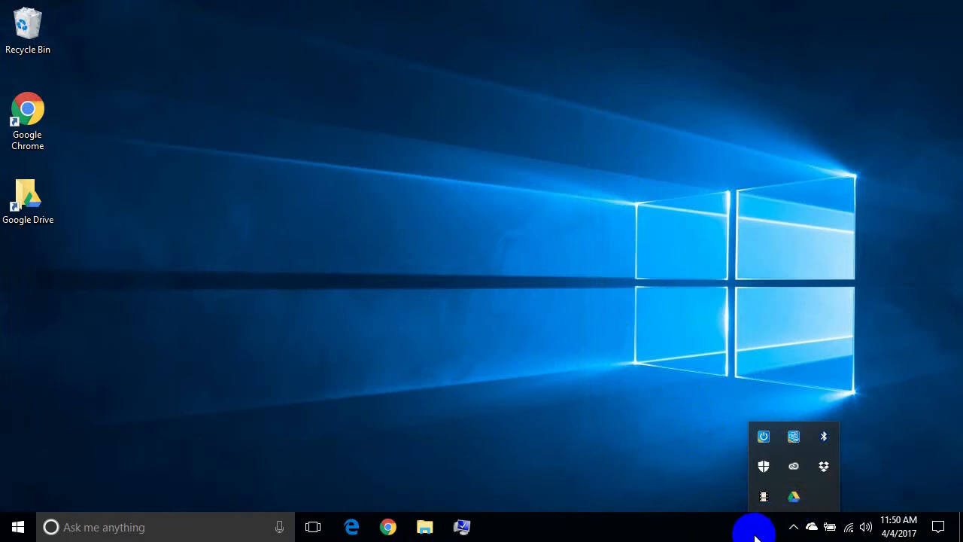
{"action": "right_click", "coordinate": [624, 531]}
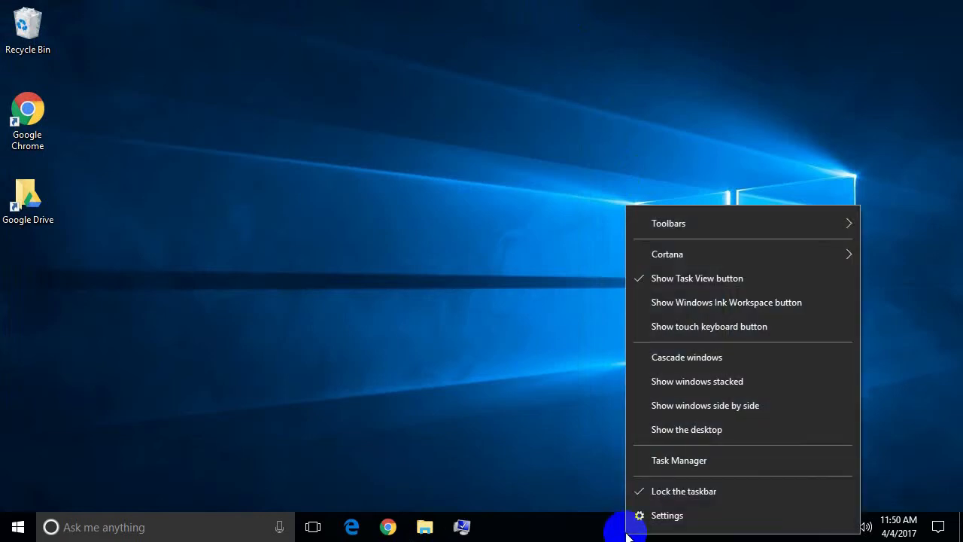
{"action": "left_click", "coordinate": [638, 517]}
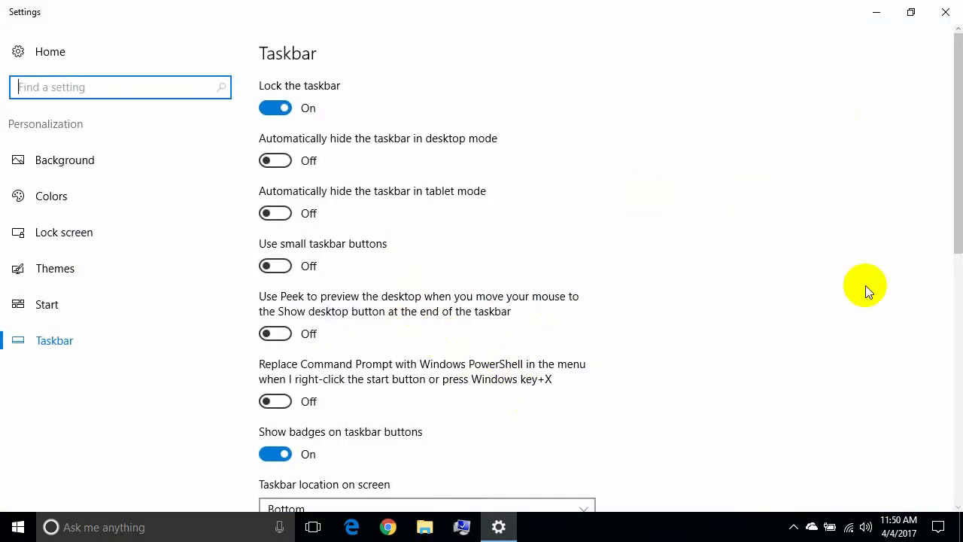
{"action": "left_click_drag", "start_coordinate": [949, 161], "coordinate": [956, 275]}
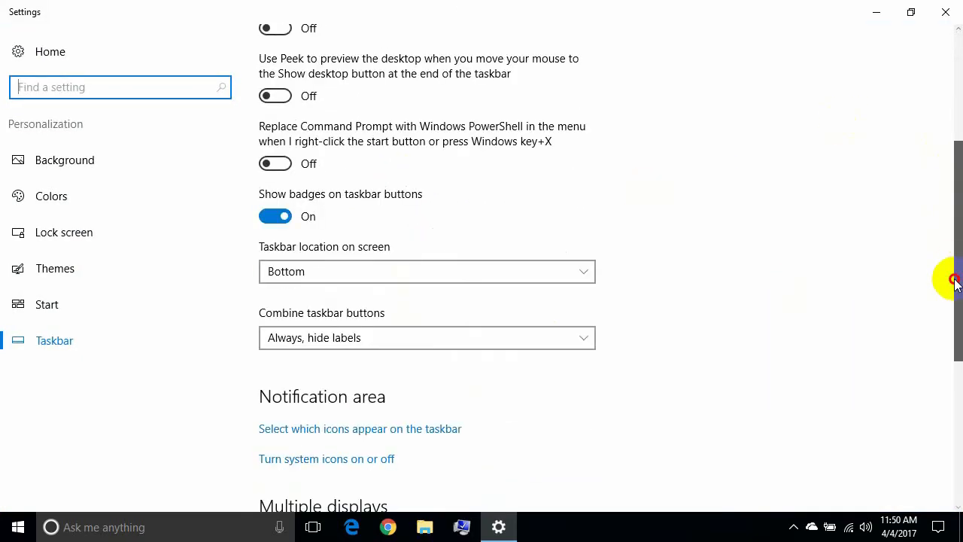
{"action": "left_click", "coordinate": [346, 435]}
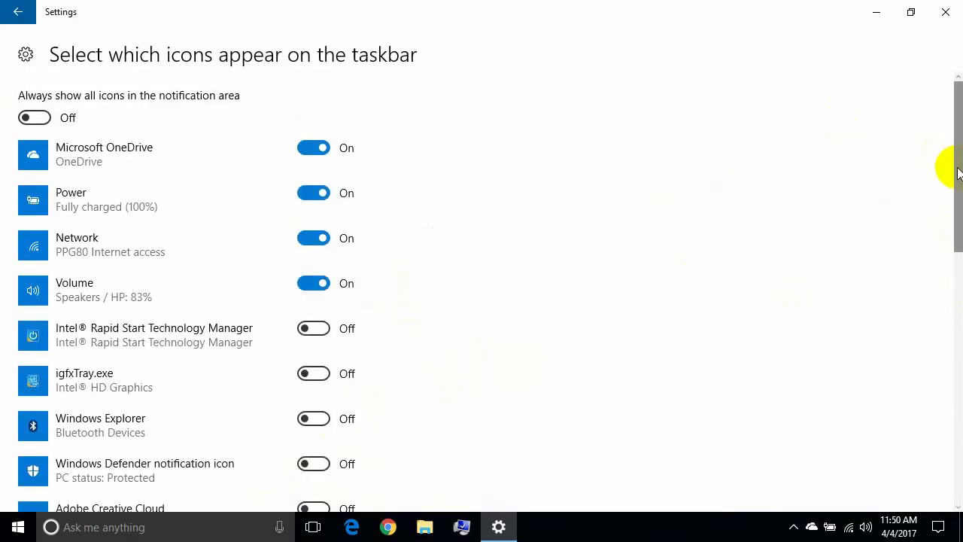
{"action": "left_click_drag", "start_coordinate": [952, 168], "coordinate": [948, 329]}
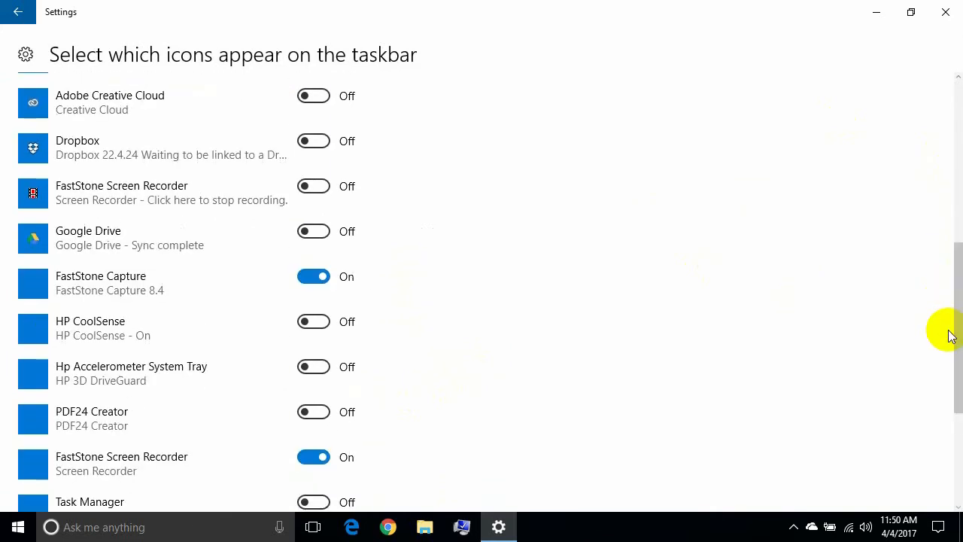
{"action": "left_click", "coordinate": [323, 231]}
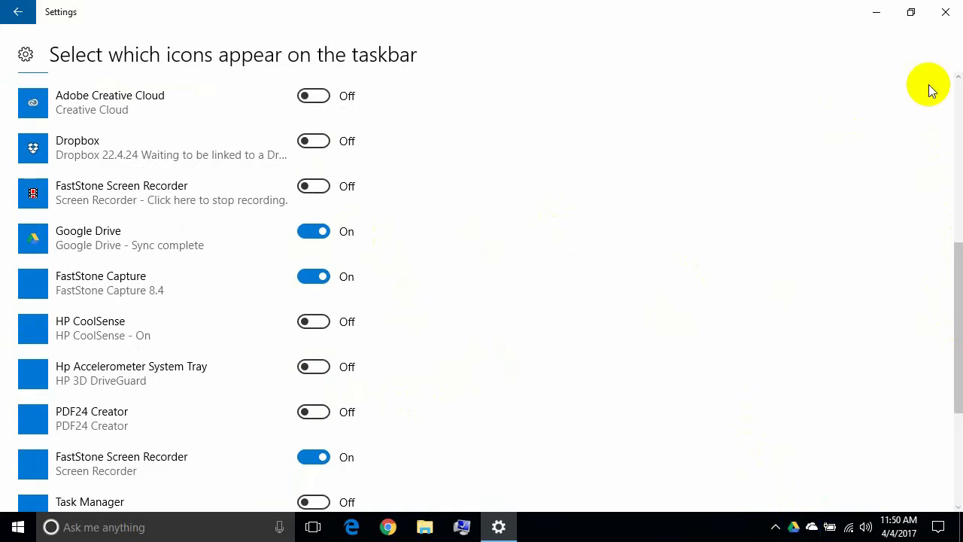
{"action": "left_click", "coordinate": [944, 13]}
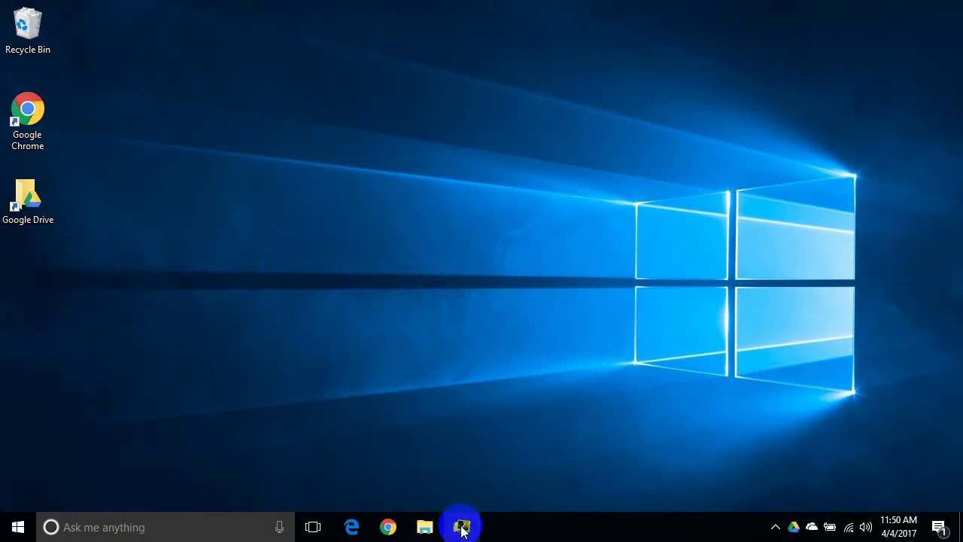
Open File Explorer at This PC, showing its six folders and the Envy-C and Envy-D drives.
{"action": "left_click", "coordinate": [16, 531]}
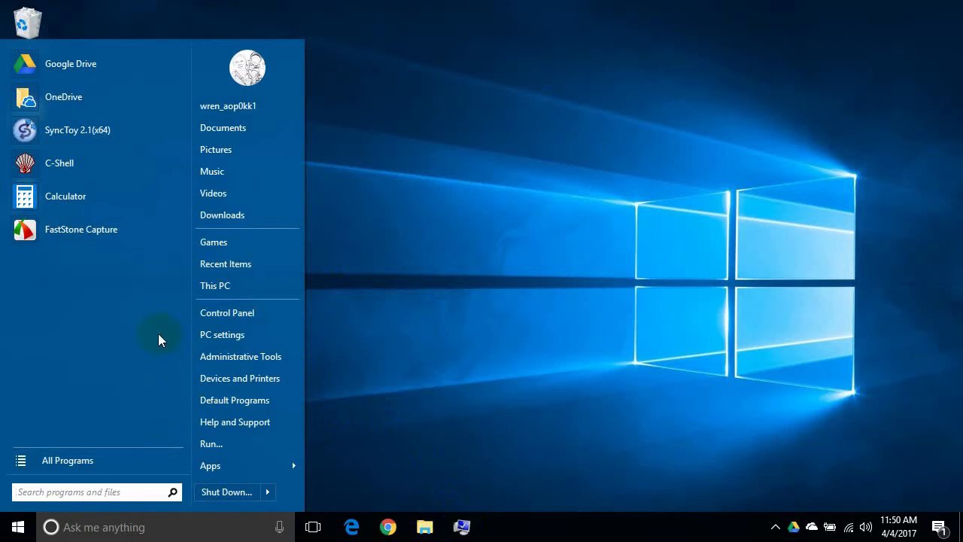
{"action": "left_click", "coordinate": [377, 366]}
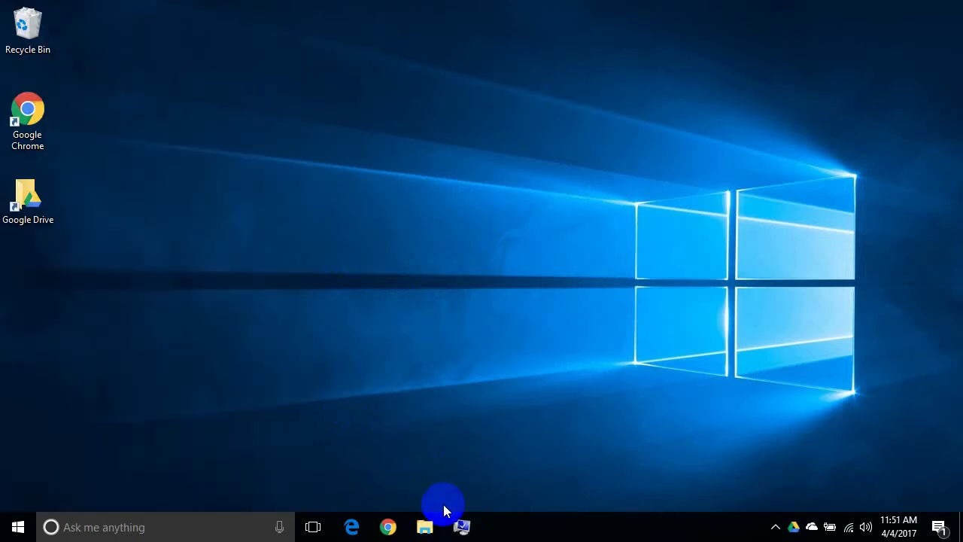
{"action": "left_click", "coordinate": [462, 525]}
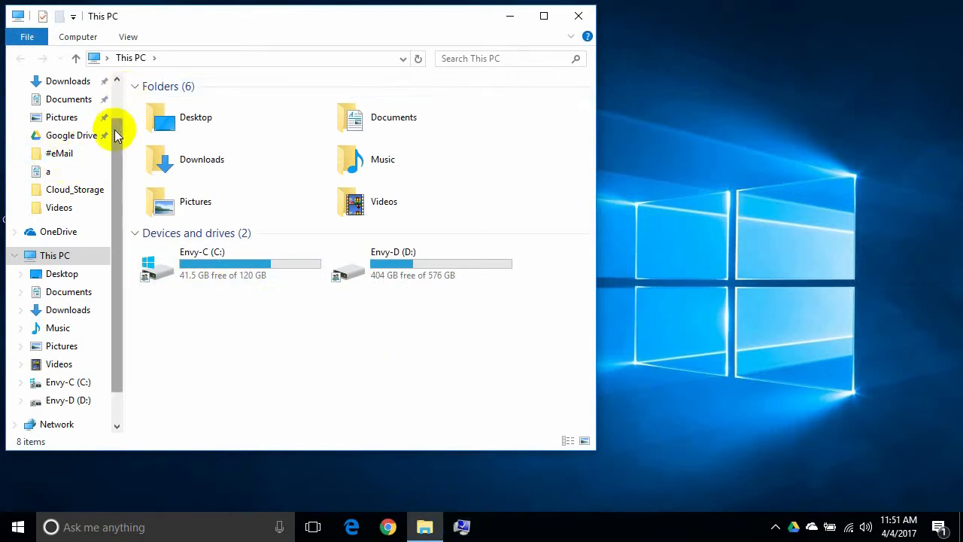
{"action": "mouse_move", "coordinate": [117, 134]}
{"action": "left_mouse_down"}
{"action": "mouse_move", "coordinate": [112, 108]}
{"action": "mouse_move", "coordinate": [112, 118]}
{"action": "left_mouse_up"}
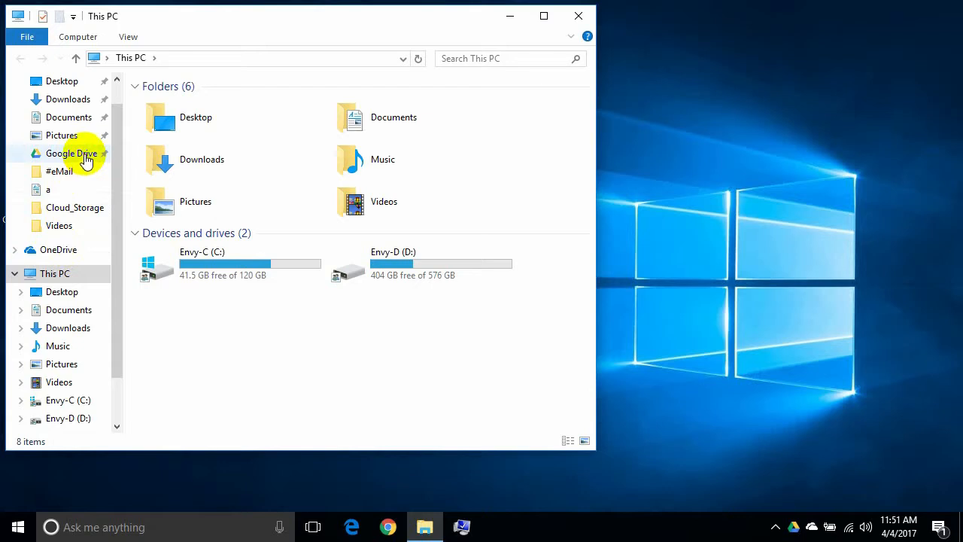
Create a new folder named 'Pictures' inside the Google Drive folder.
{"action": "left_click", "coordinate": [85, 157]}
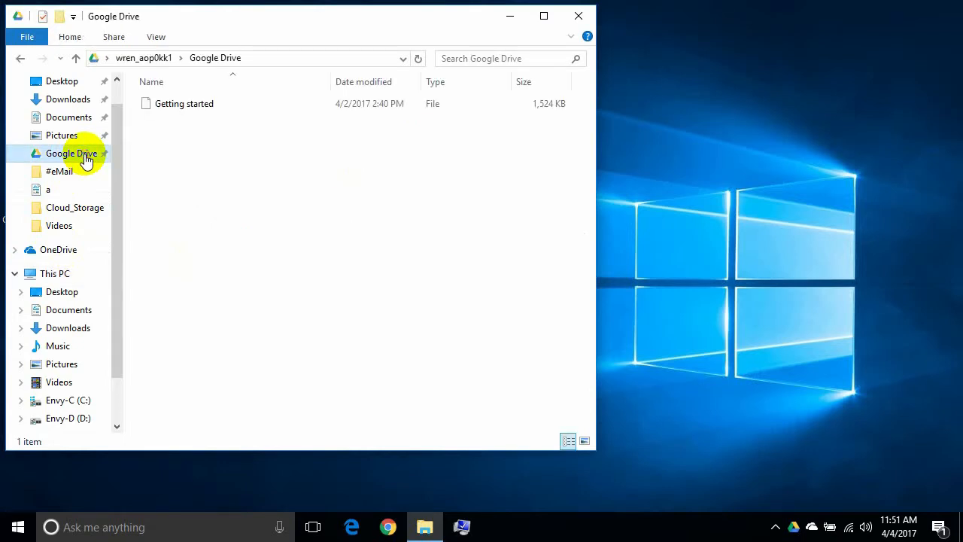
{"action": "right_click", "coordinate": [220, 139]}
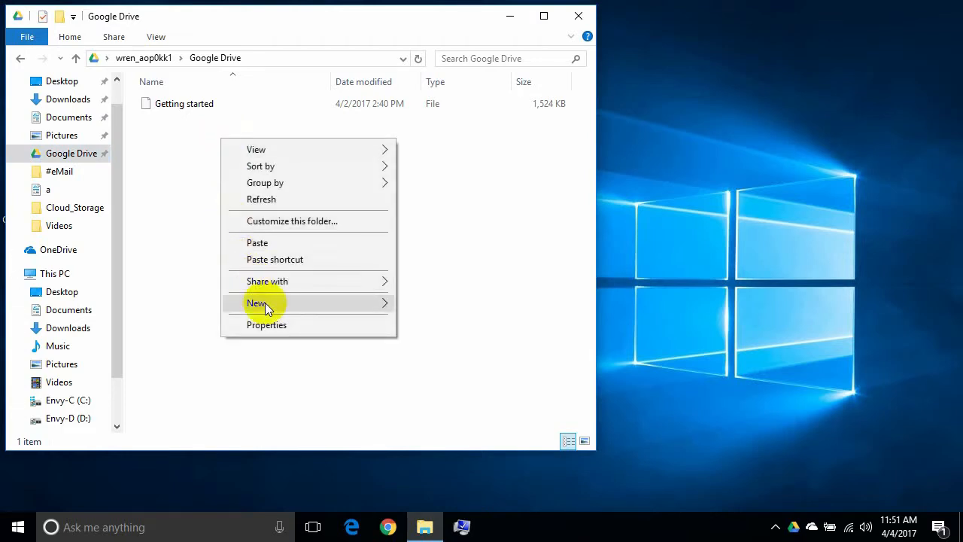
{"action": "mouse_move", "coordinate": [267, 305]}
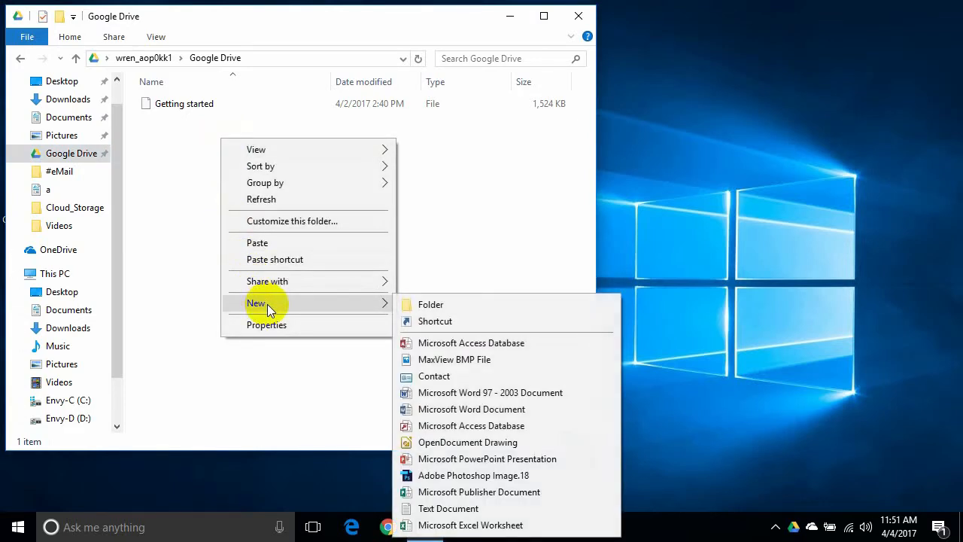
{"action": "left_click", "coordinate": [431, 304]}
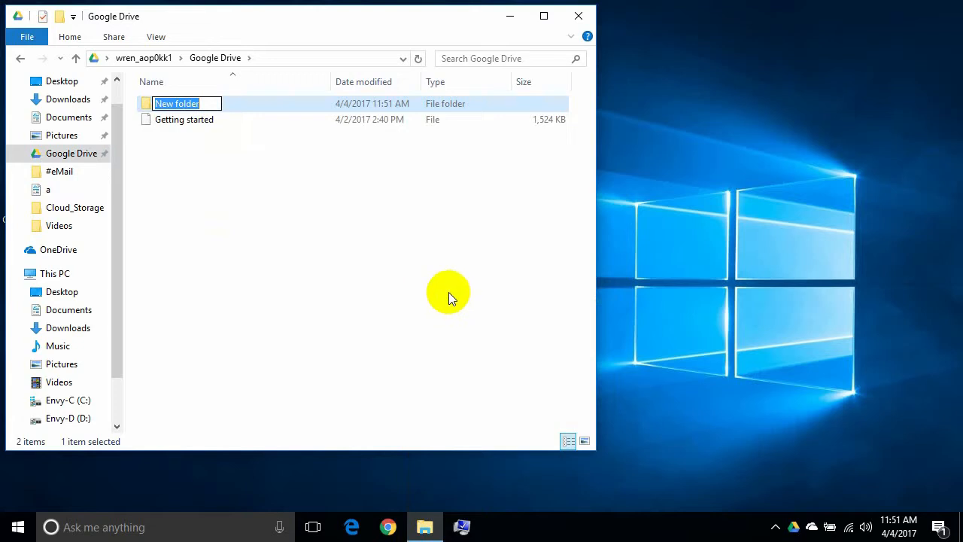
{"action": "type", "text": "Pi"}
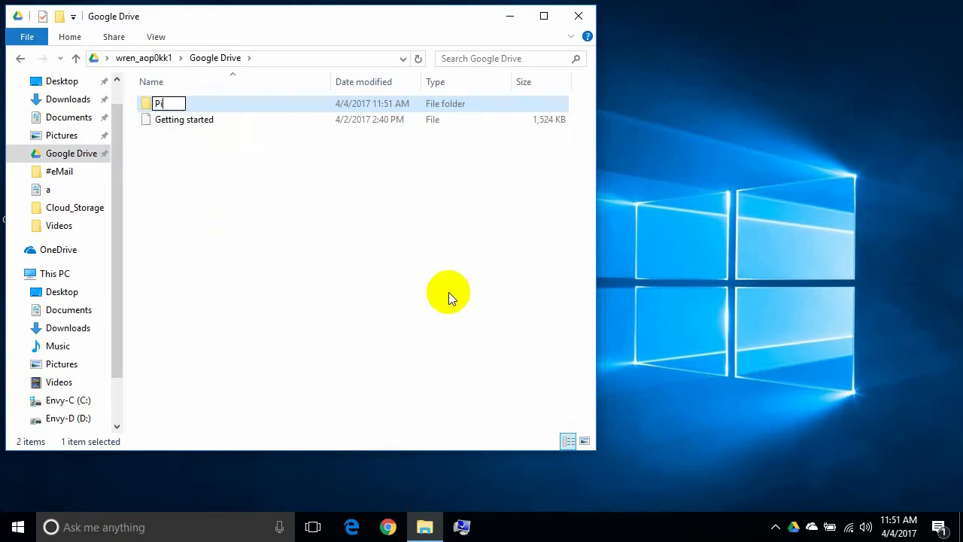
{"action": "type", "text": "ctures"}
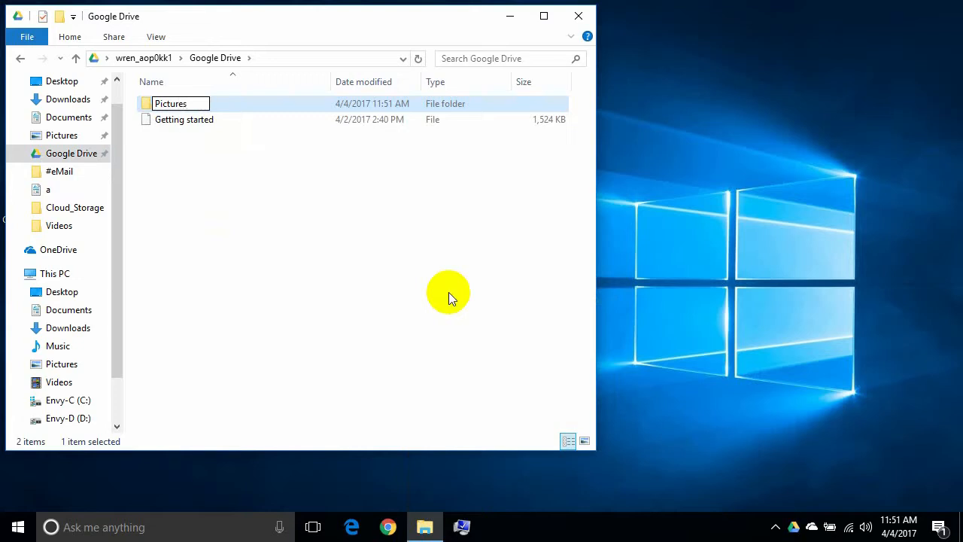
{"action": "key", "text": "Return"}
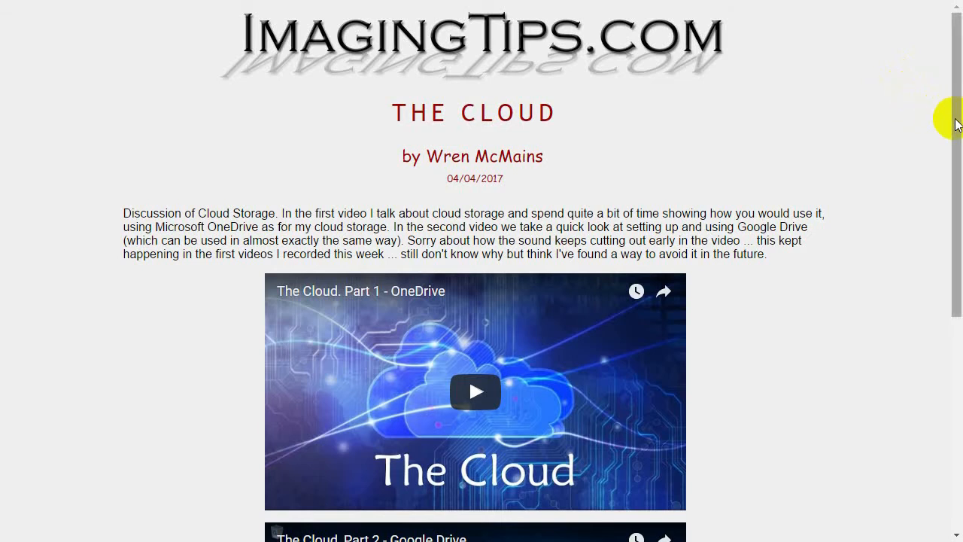
Download googledrivesync.exe via the google.com/drive/download/ link, accepting the terms, and run it.
{"action": "left_click_drag", "start_coordinate": [952, 120], "coordinate": [946, 343]}
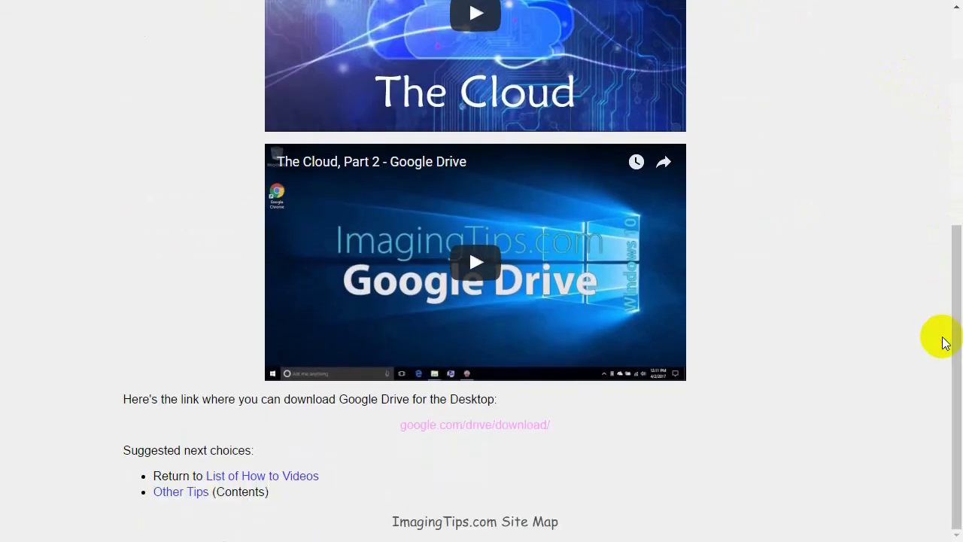
{"action": "triple_click", "coordinate": [488, 426]}
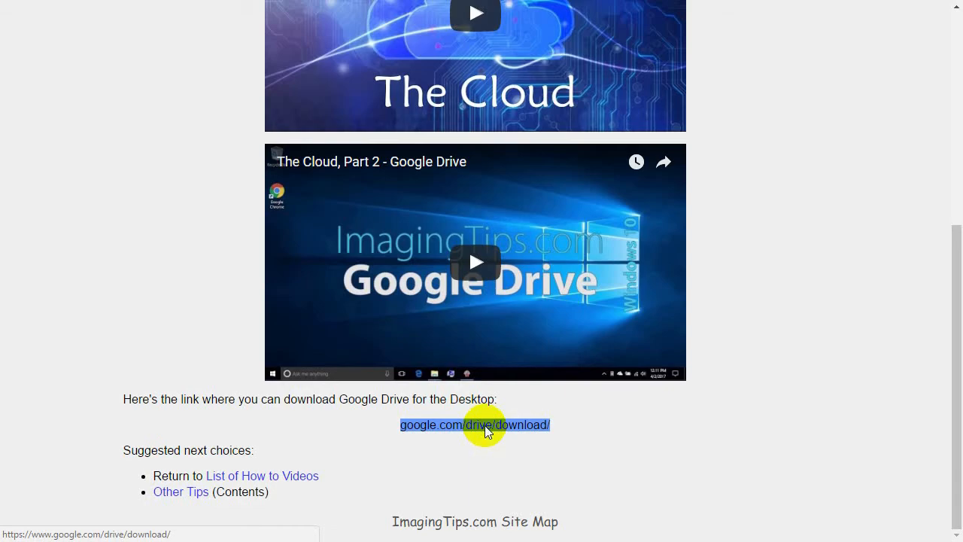
{"action": "left_click", "coordinate": [485, 426]}
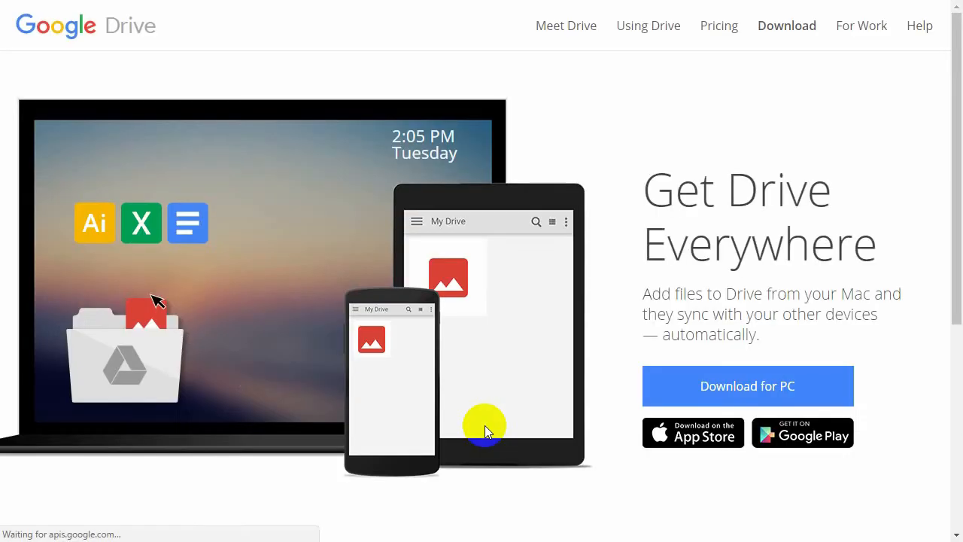
{"action": "left_click", "coordinate": [721, 381]}
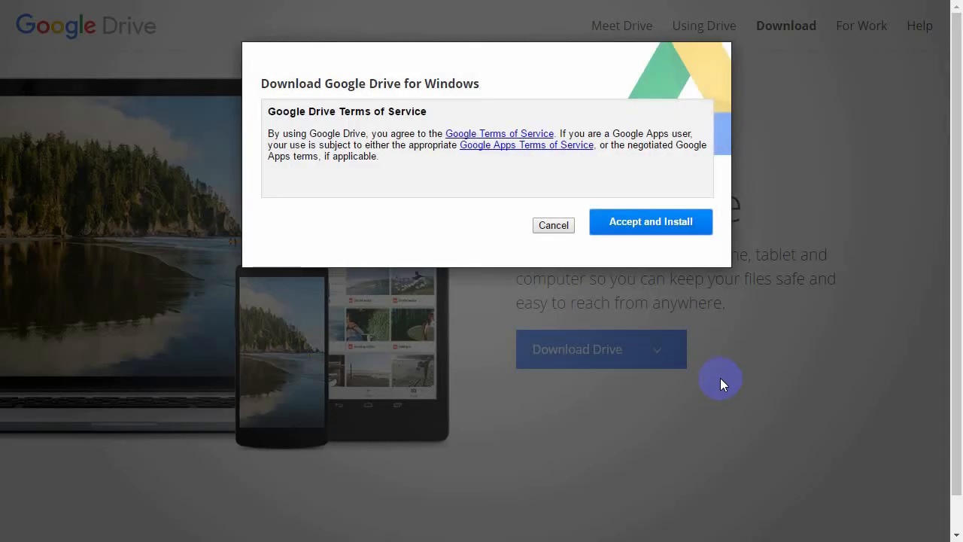
{"action": "left_click", "coordinate": [641, 226]}
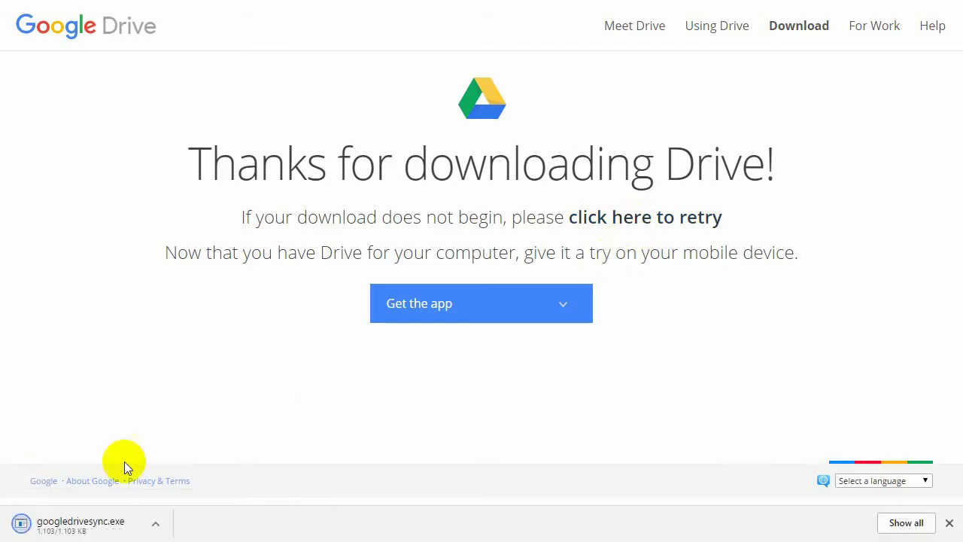
{"action": "left_click", "coordinate": [86, 529]}
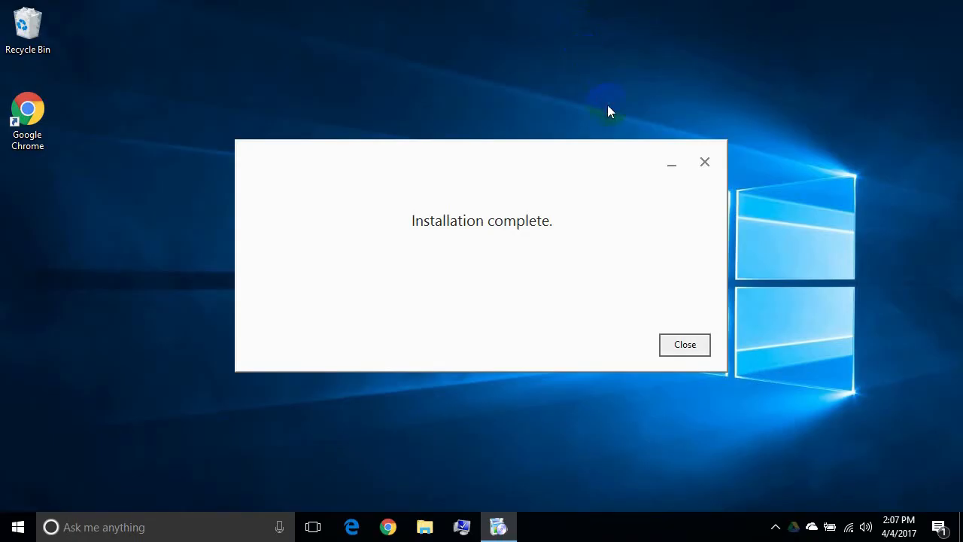
Close the Installation complete dialog and launch the Google Drive desktop app by searching 'googl'.
{"action": "left_click", "coordinate": [681, 345]}
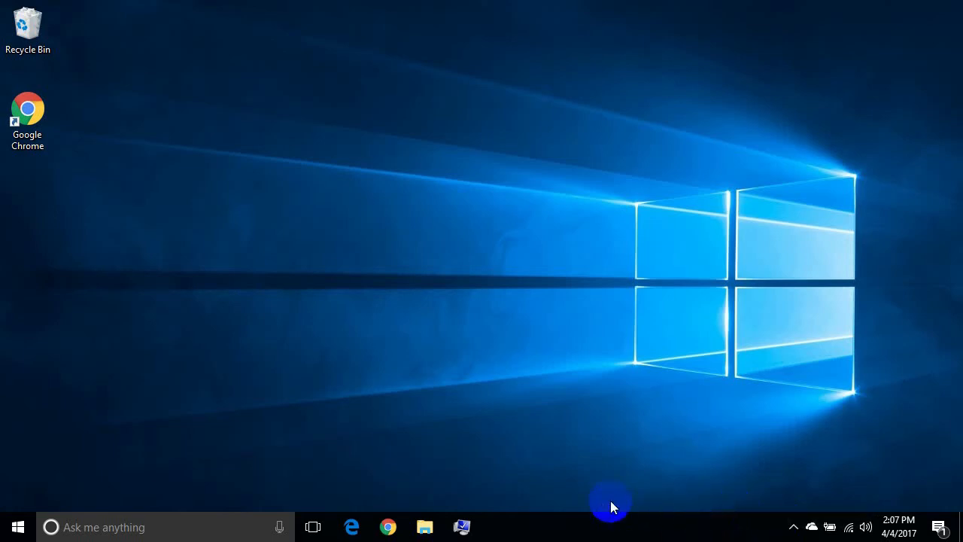
{"action": "left_click", "coordinate": [178, 530]}
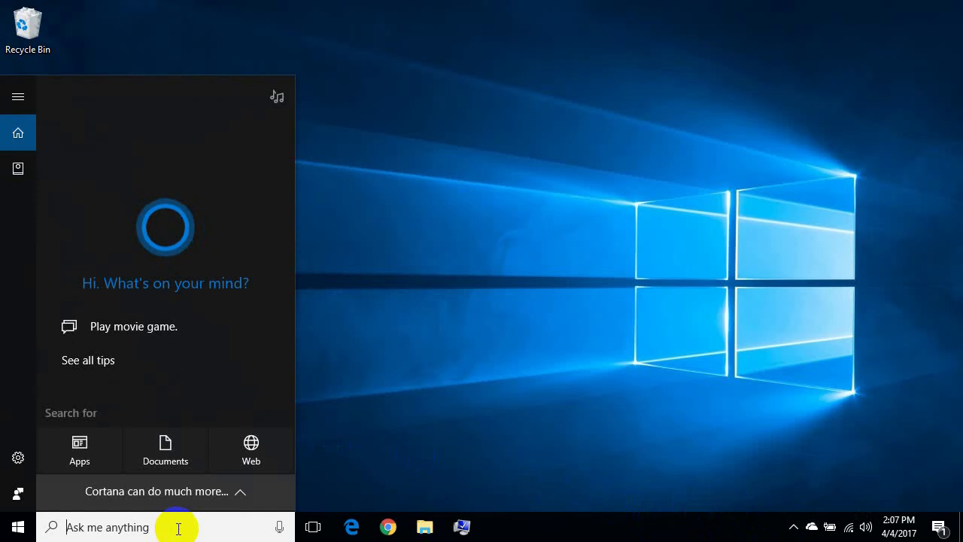
{"action": "type", "text": "googl"}
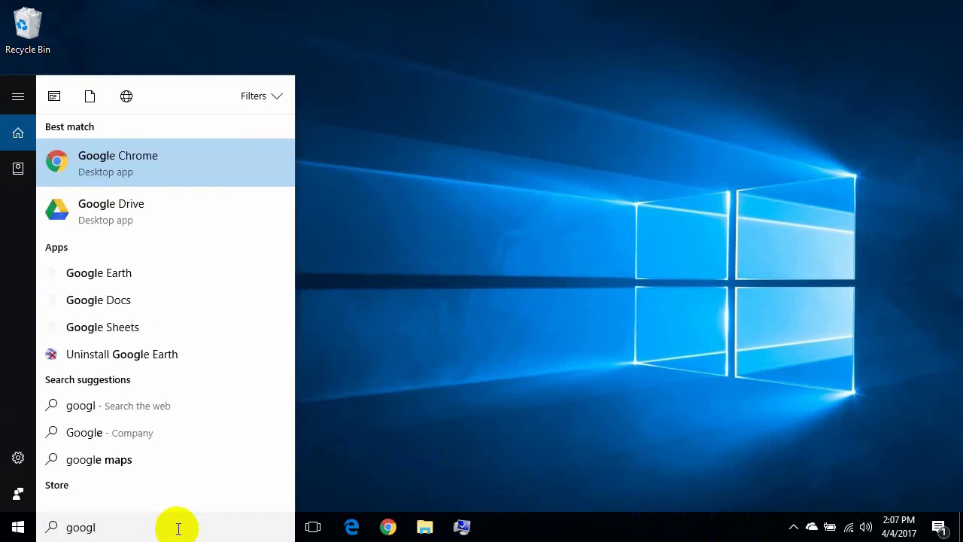
{"action": "left_click", "coordinate": [135, 215]}
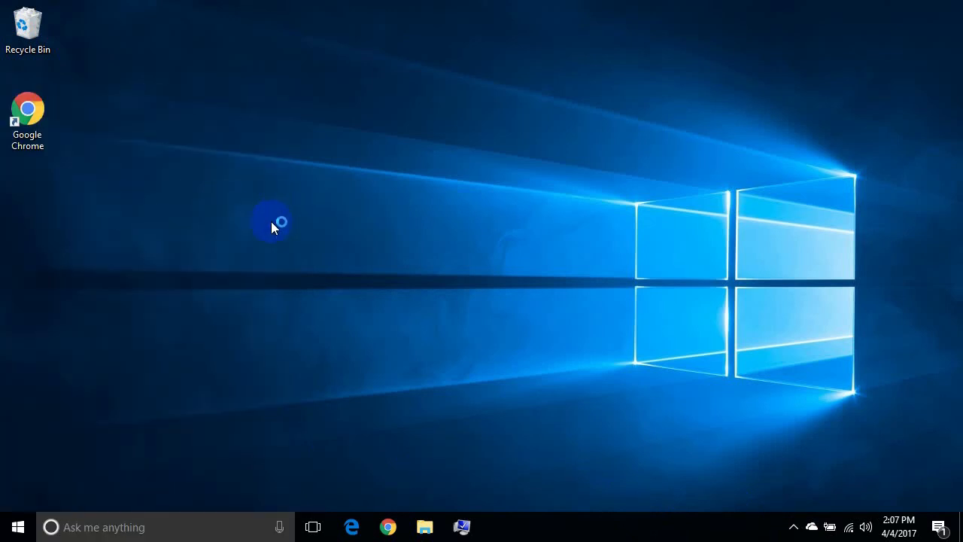